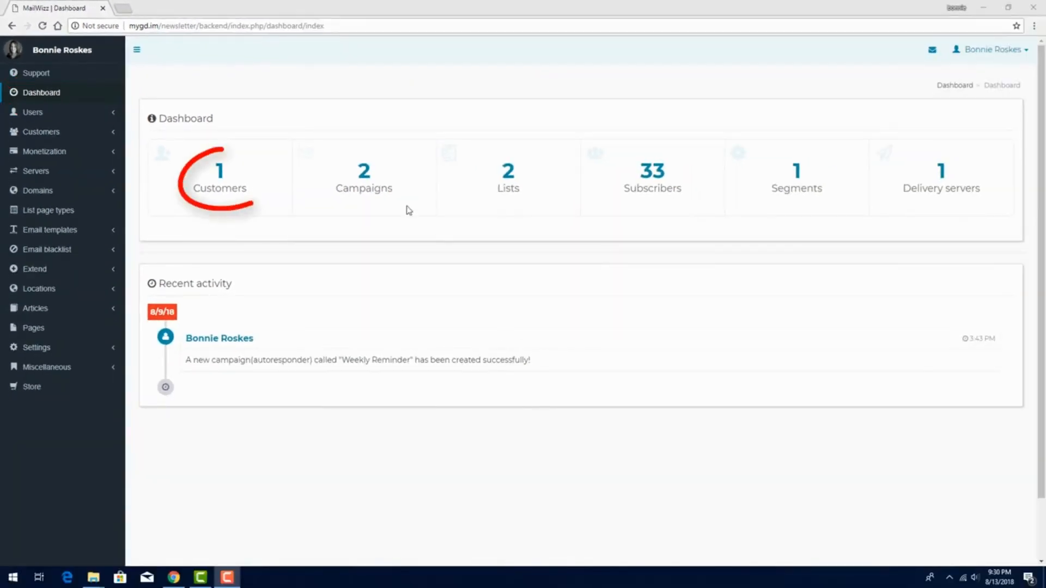
- Access the only customer's account from the customer list and view that account's mailing lists
click(220, 173)
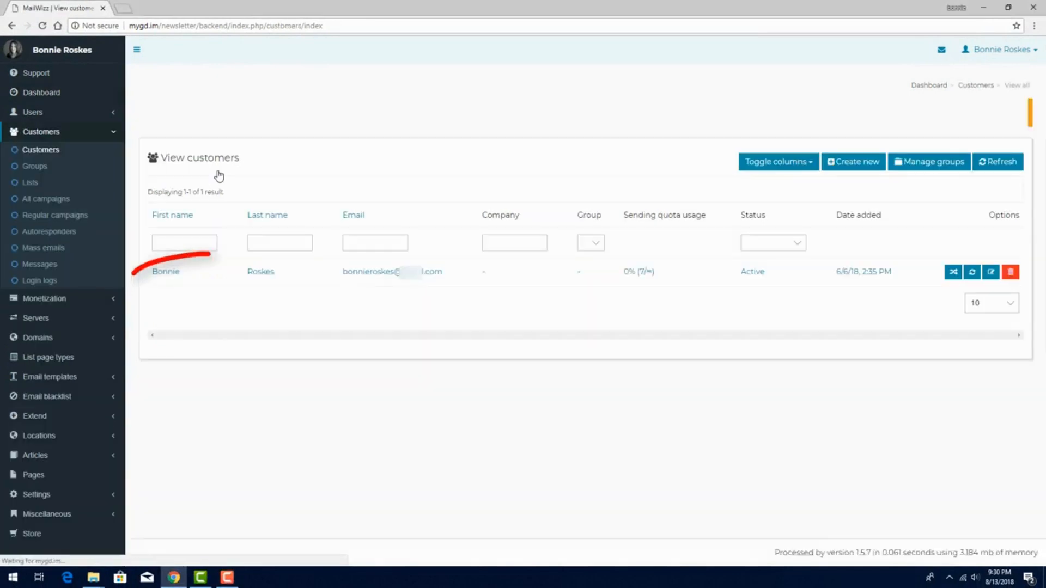
click(944, 275)
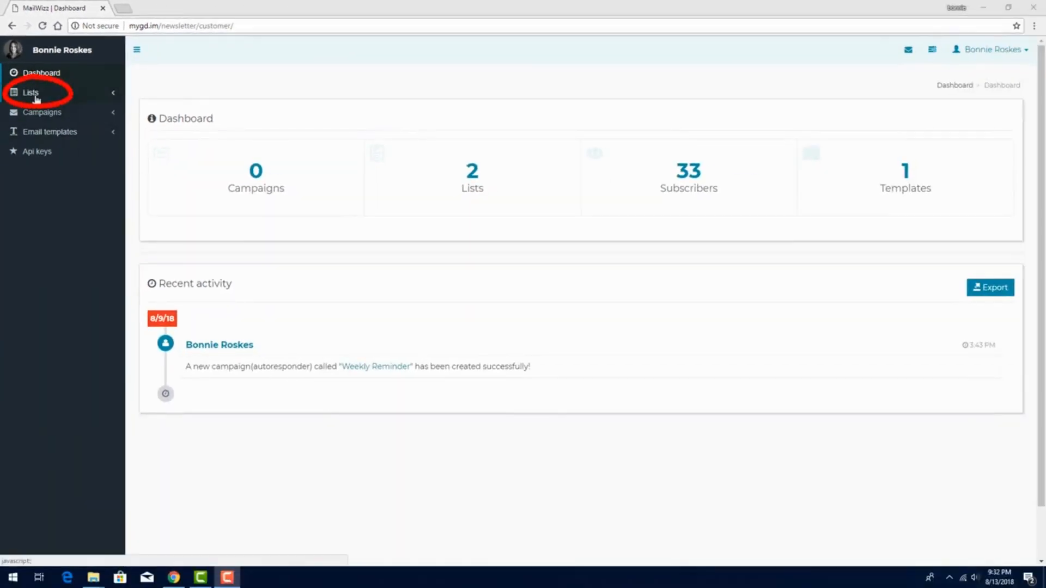
click(33, 94)
click(31, 111)
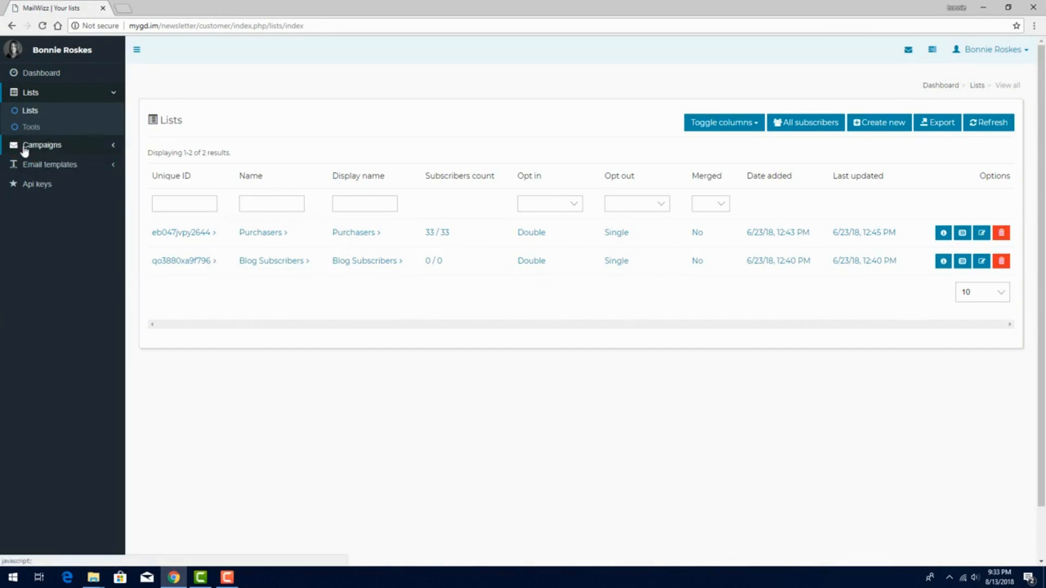
- Start a new campaign from the list of all campaigns, with the type set to Regular
click(25, 146)
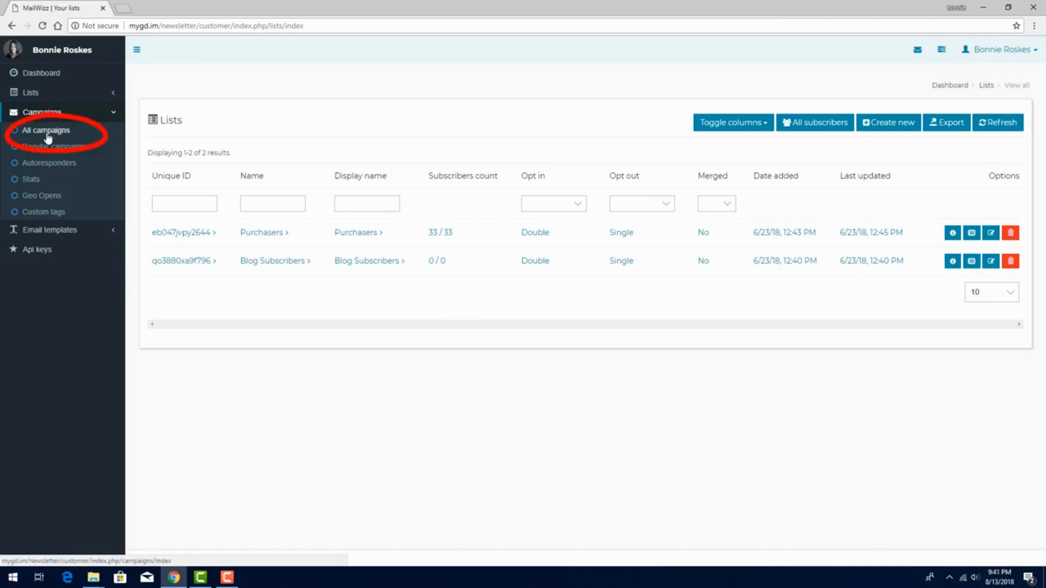
click(57, 132)
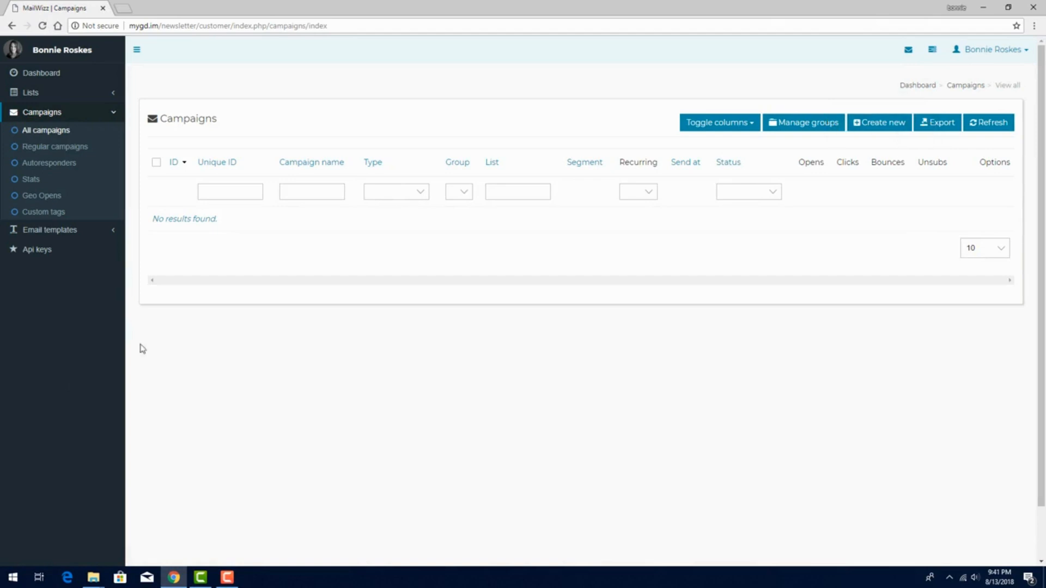
click(860, 127)
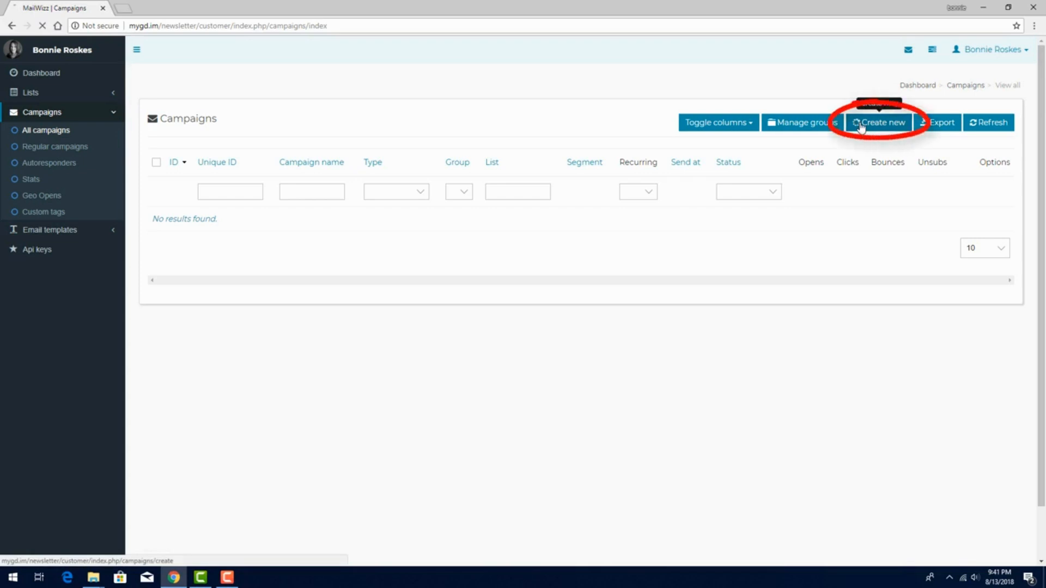
click(732, 170)
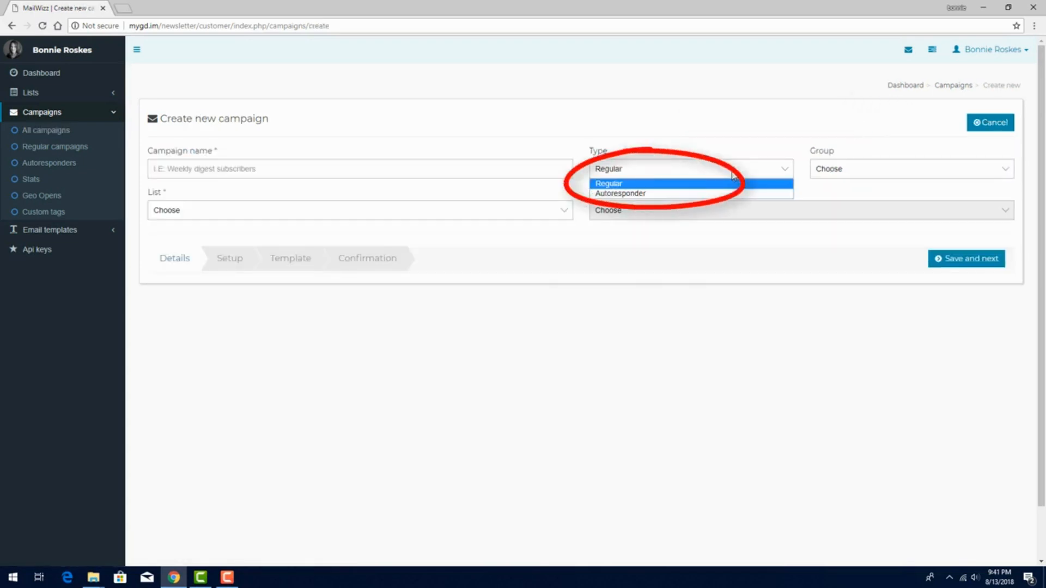
click(699, 184)
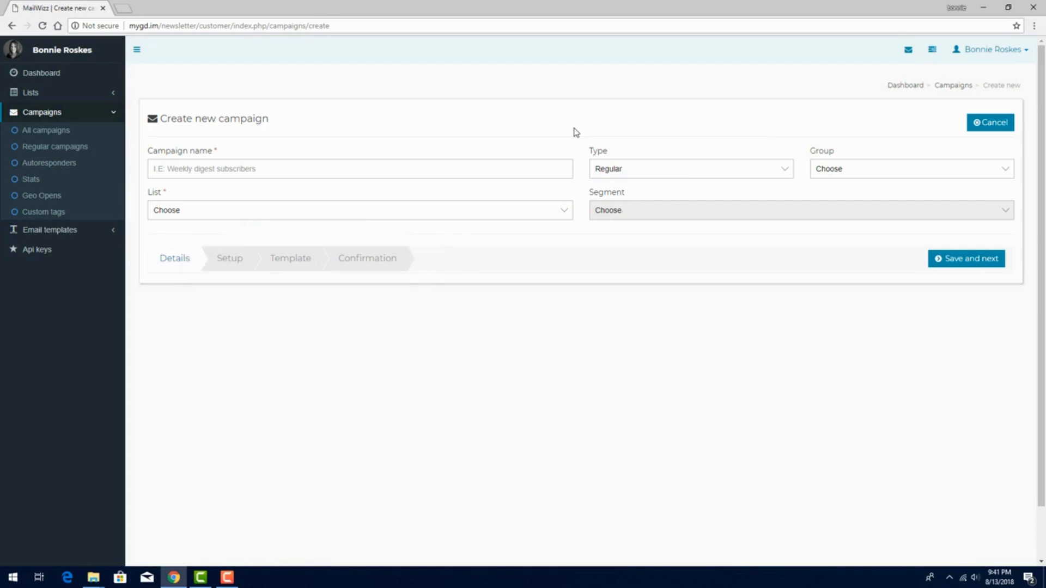
- Name the campaign "Summer Sale", choose the Purchasers list as its recipients, and save to continue to the campaign setup
click(521, 167)
text(Summer Sale)
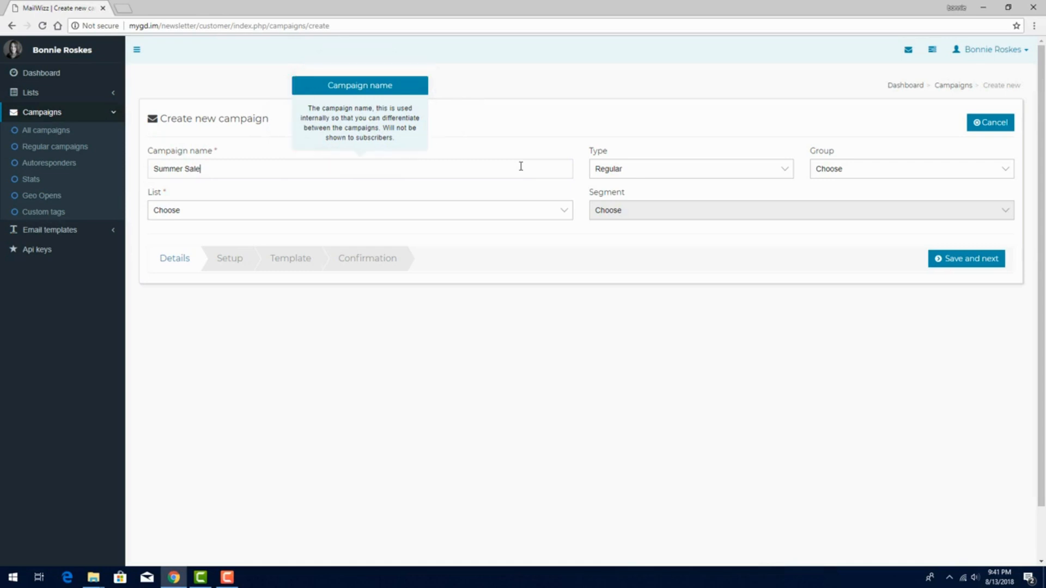
click(509, 126)
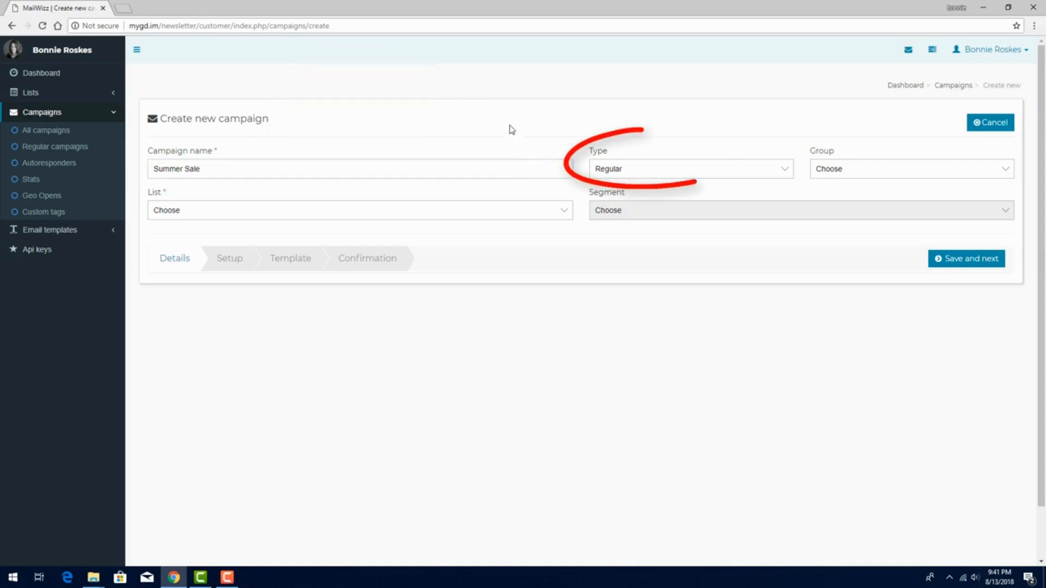
click(337, 213)
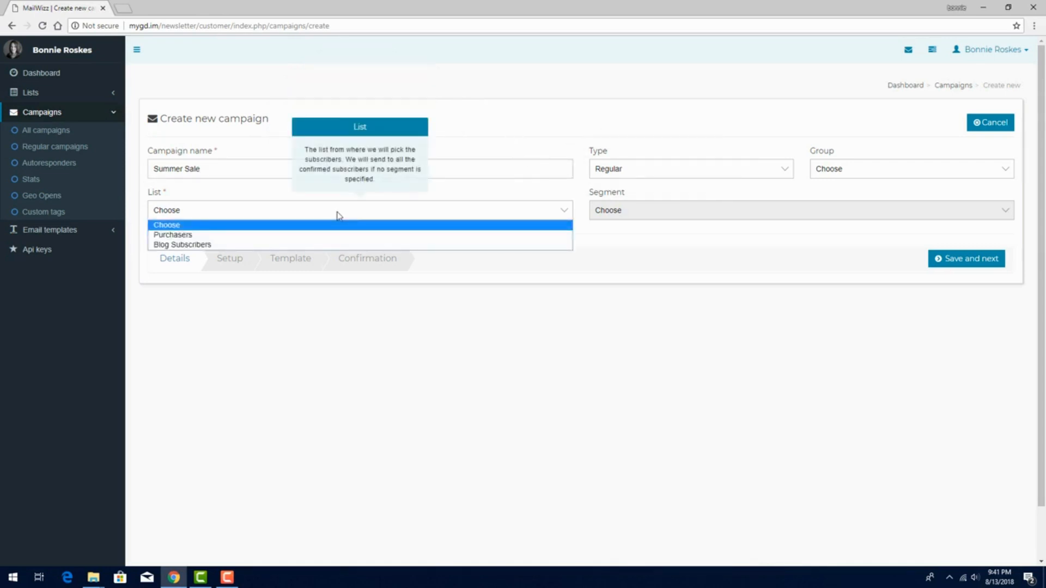
click(315, 231)
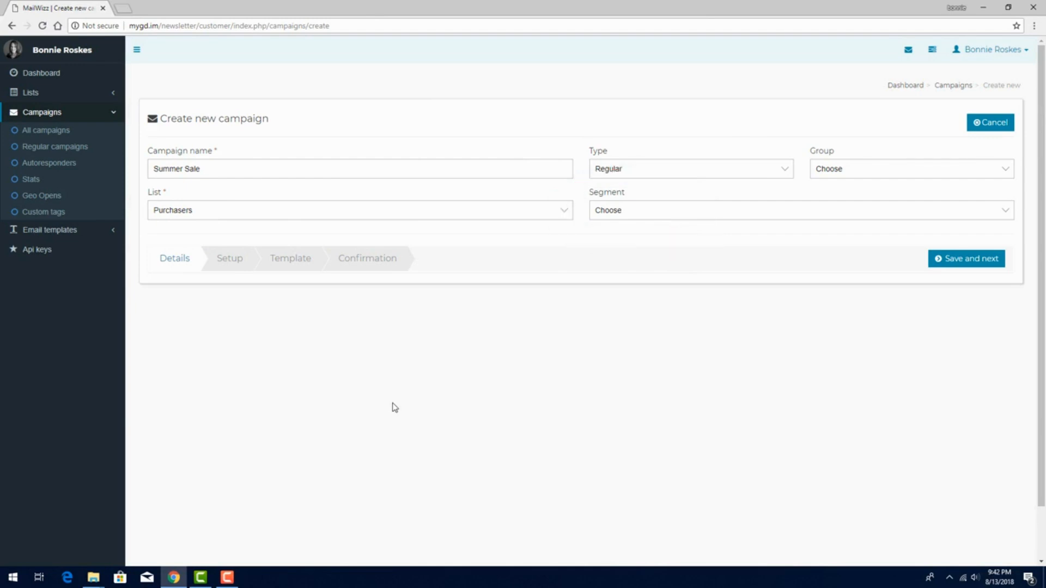
click(943, 263)
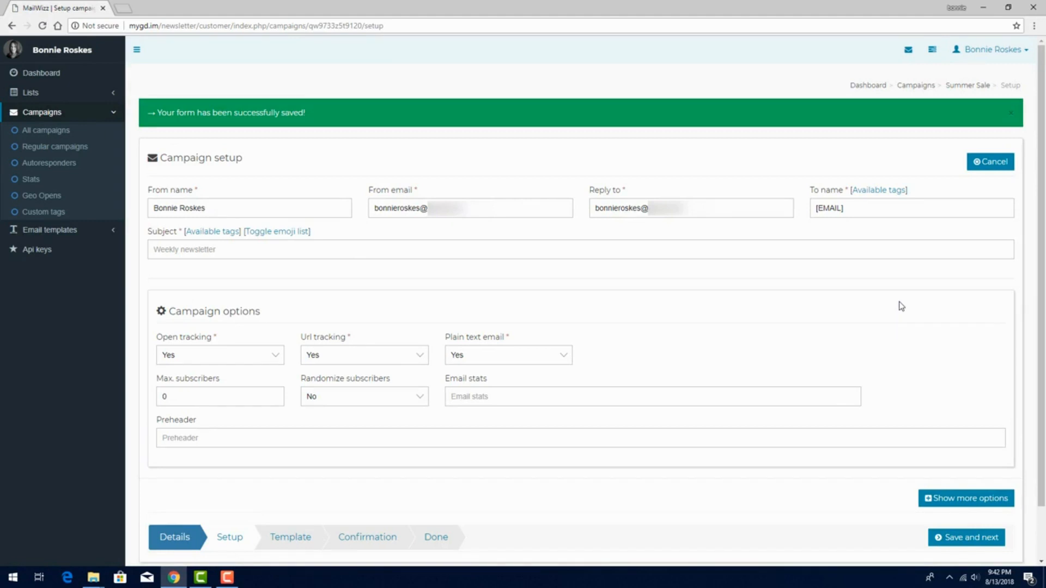
- Reopen the Summer Sale draft from the regular campaigns overview
click(31, 135)
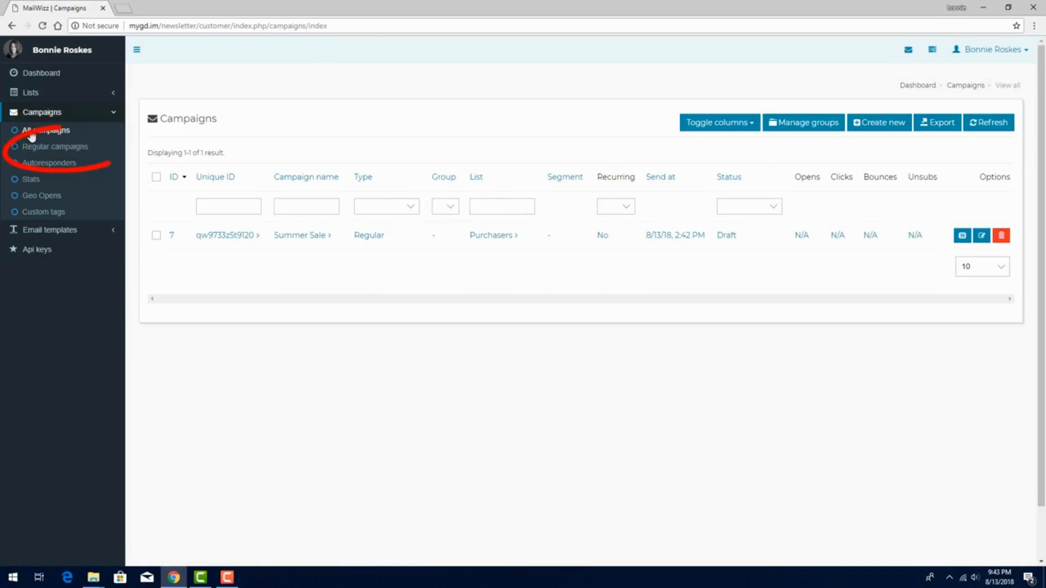
click(34, 147)
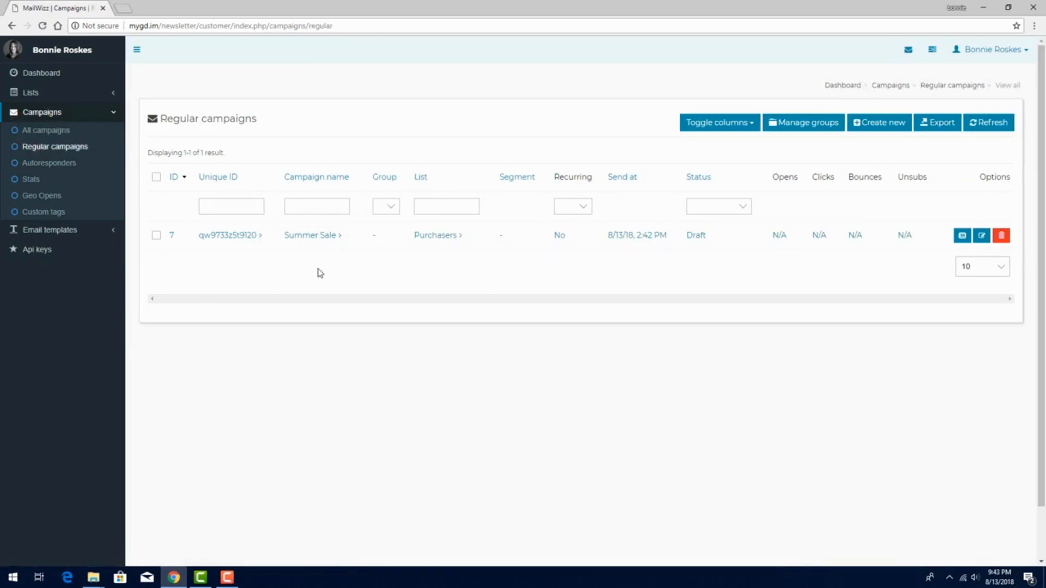
click(309, 236)
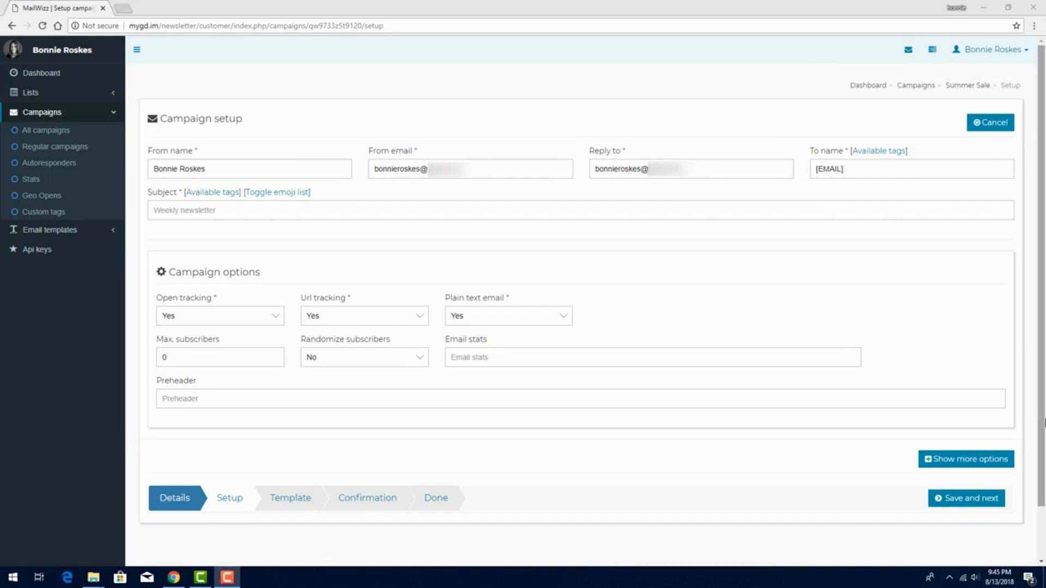
- Set the campaign's To name to "Valued Customer"
drag(910, 169, 817, 169)
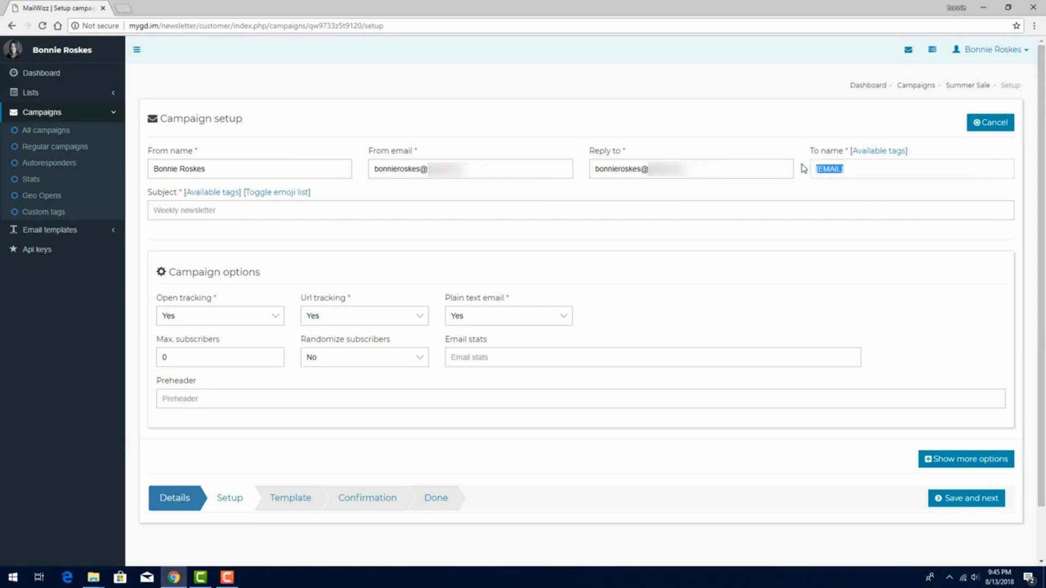
text(Valued Customer)
- Look through the tags available for the To name and replace the field's content with the copied [FNAME] tag
click(875, 151)
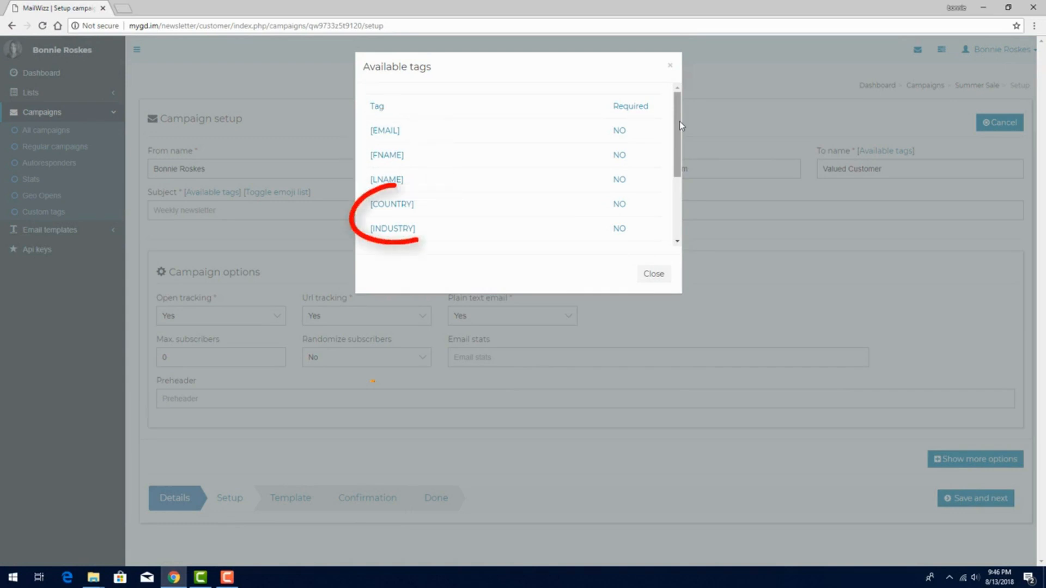
drag(679, 121, 685, 202)
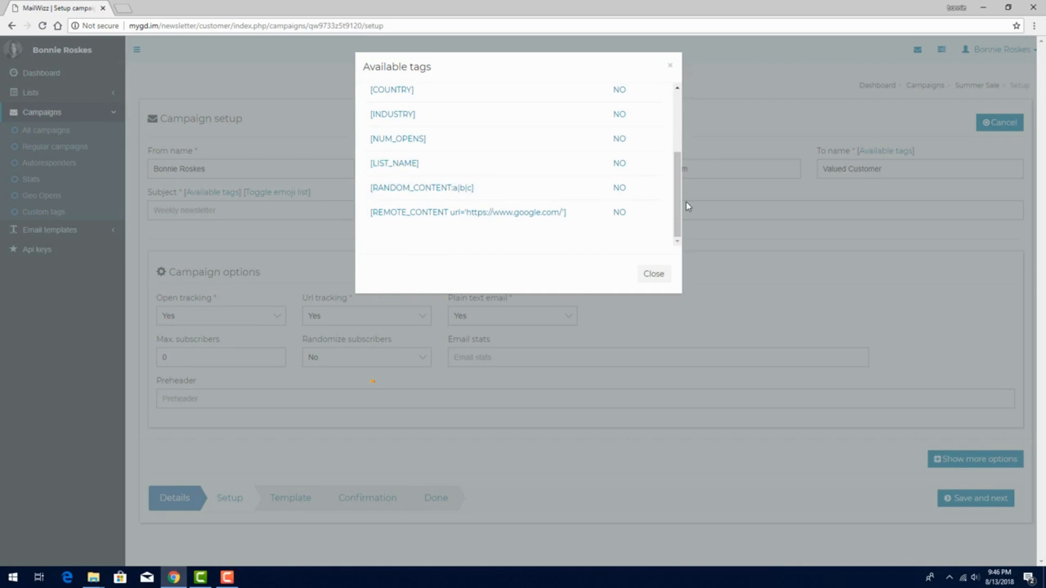
scroll(675, 214, up, 3)
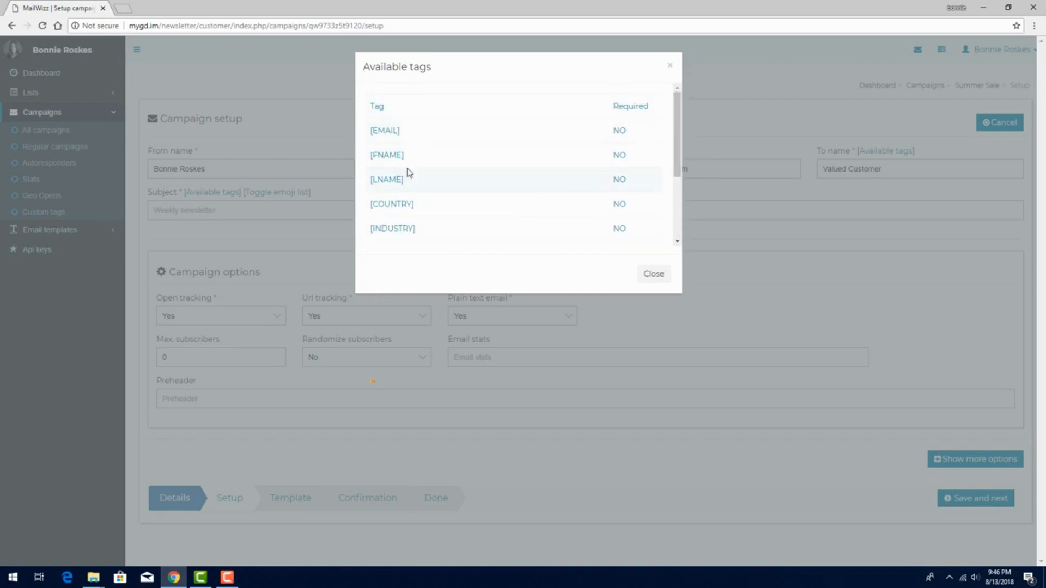
drag(404, 155, 372, 158)
key(ctrl+c)
click(652, 273)
drag(877, 169, 804, 172)
key(ctrl+v)
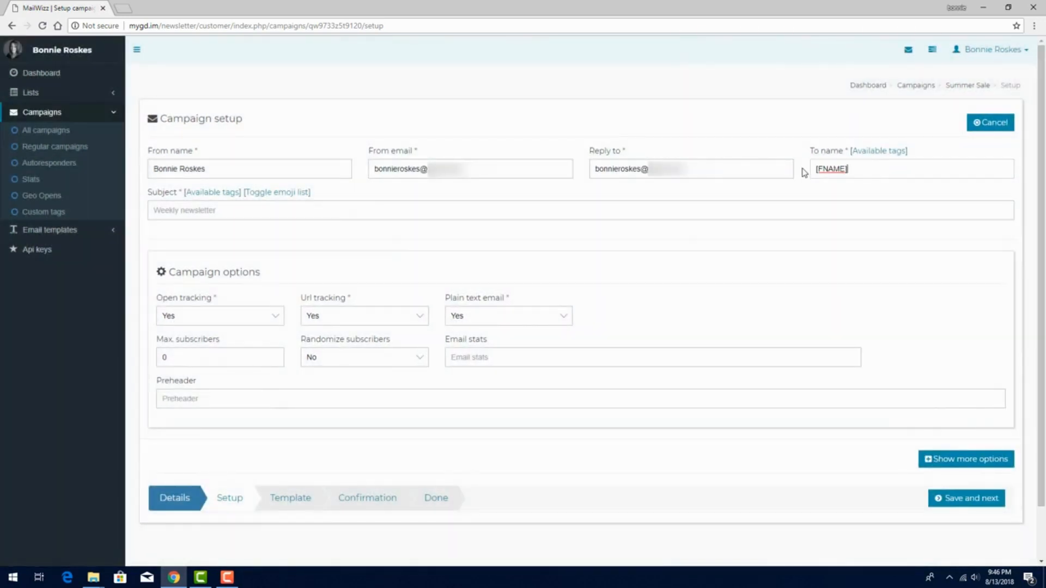
- Copy the [LNAME] tag from the available tags and append it after [FNAME] in the To name
click(880, 151)
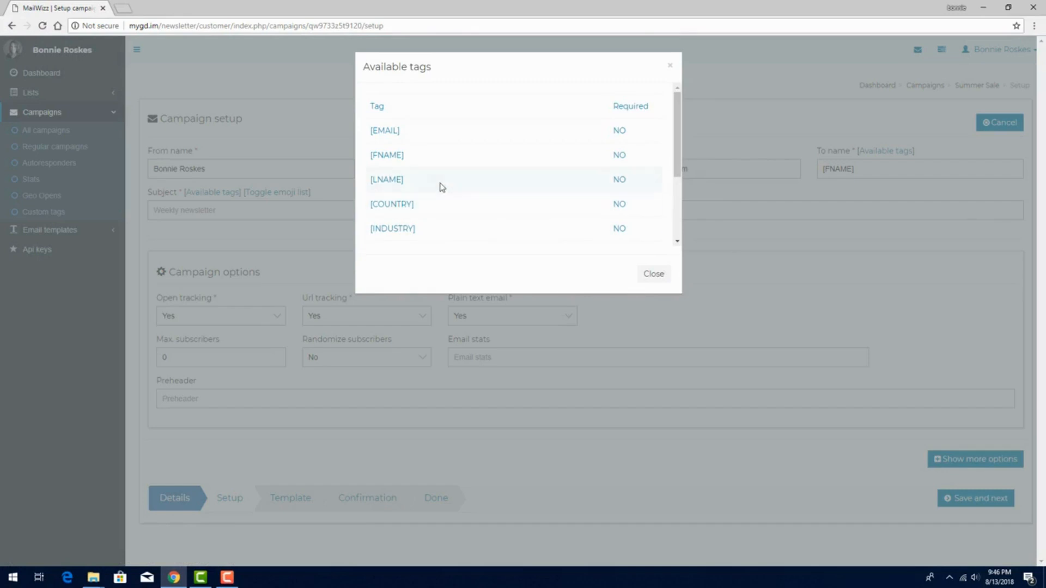
drag(404, 180, 372, 181)
key(ctrl+c)
click(653, 274)
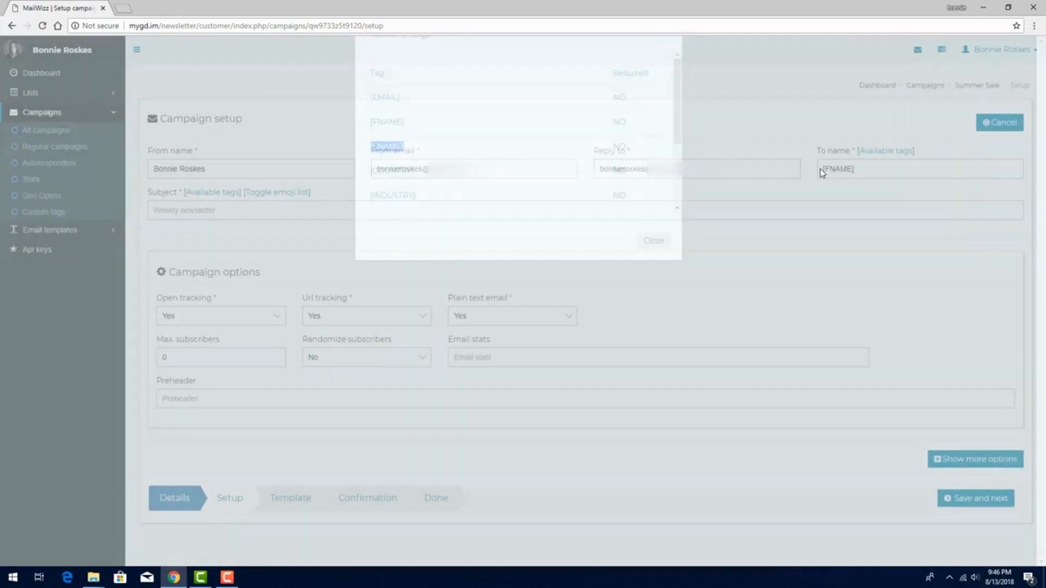
click(878, 169)
key(ctrl+v)
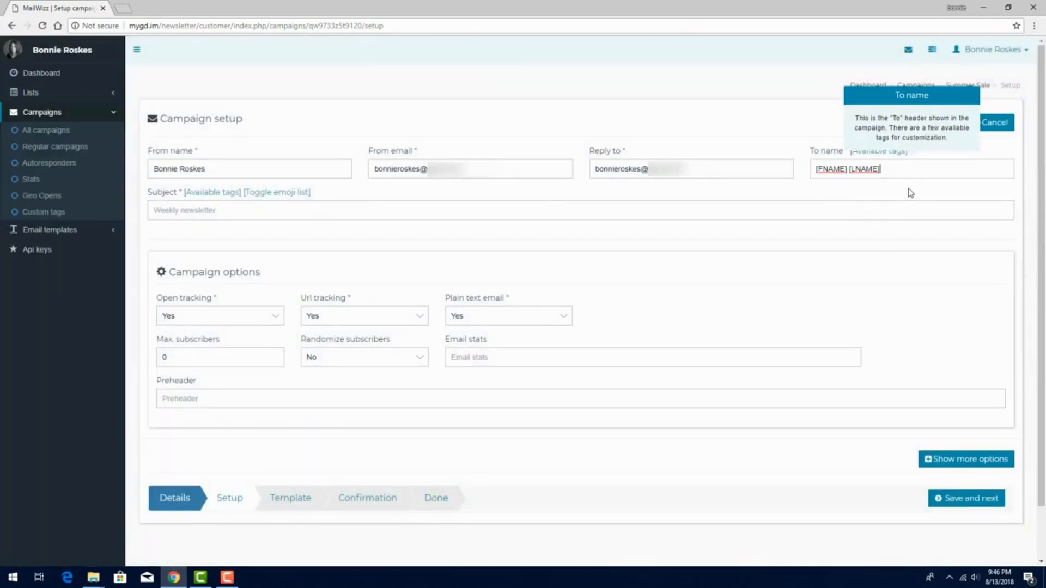
click(979, 195)
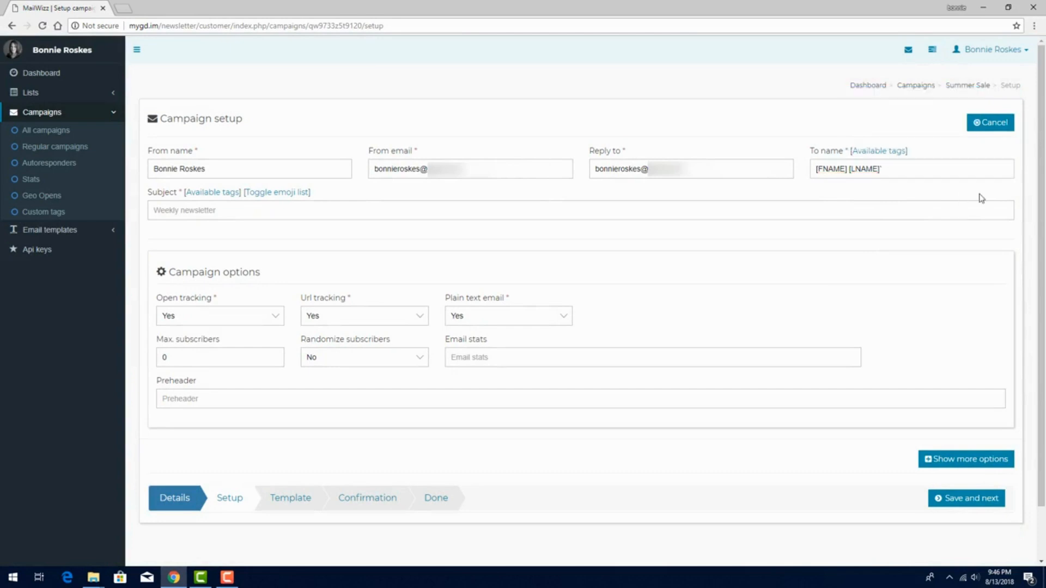
- Try "All books 50% off!" as the campaign subject and clear it again
click(308, 211)
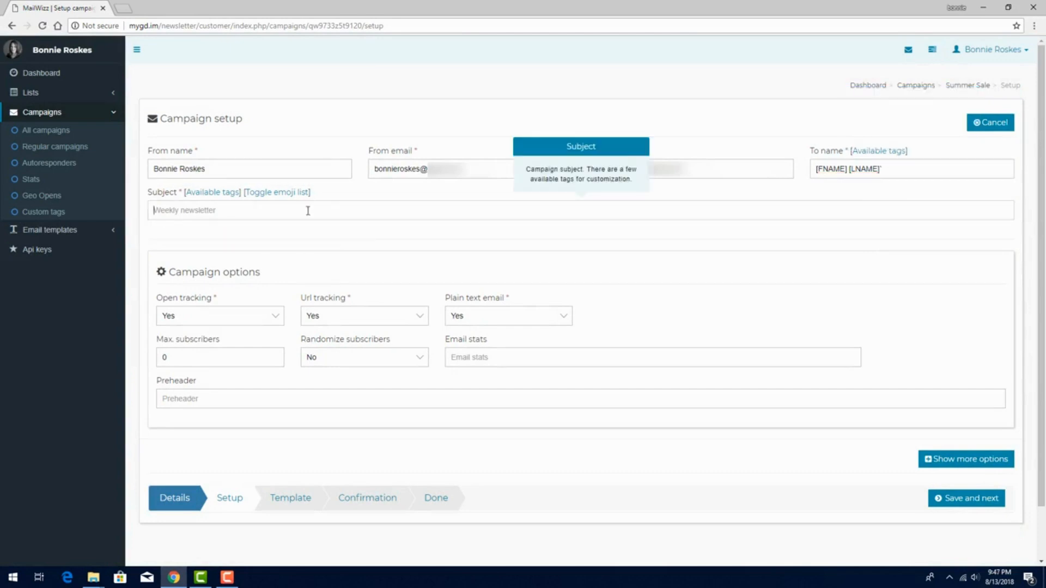
text(All books 50% off!)
drag(221, 210, 151, 211)
key(BackSpace)
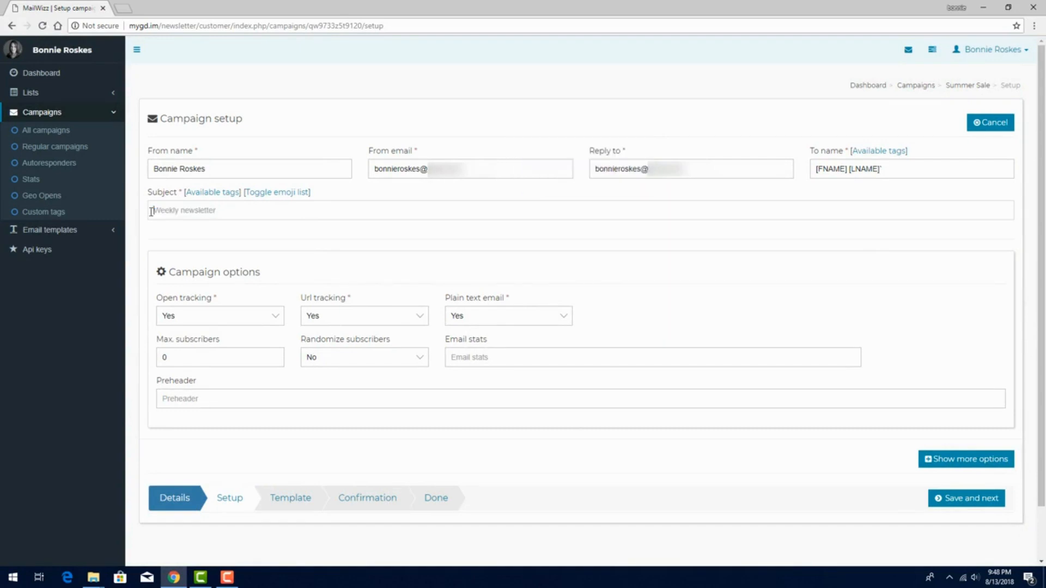
- Try the subject "Special offer just for [LIST_NAME] subscribers!" and clear it again
text(Special offer just for [LIST_NAME] subscrib)
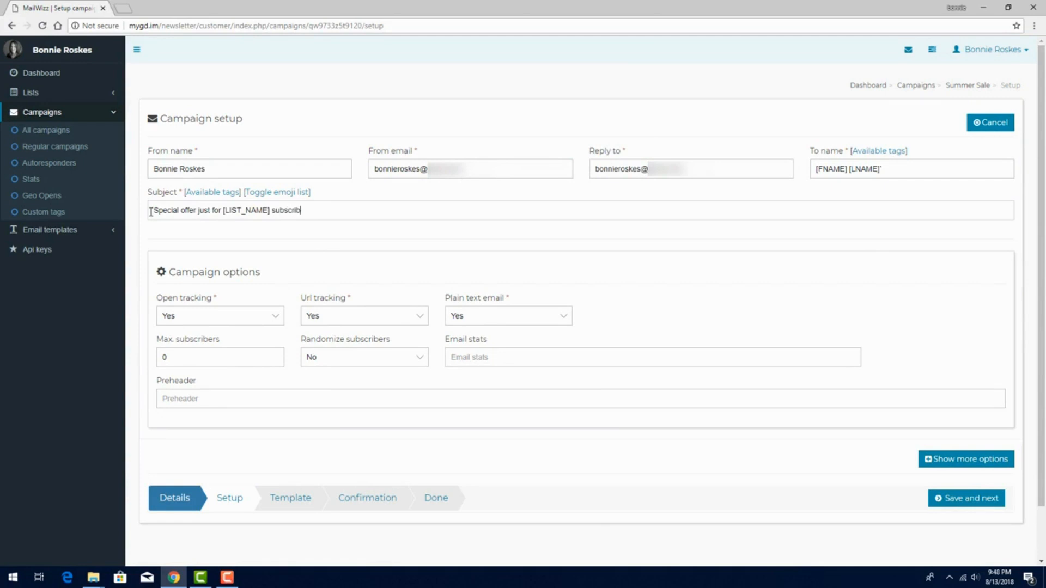
text(ers!)
key(ctrl+a)
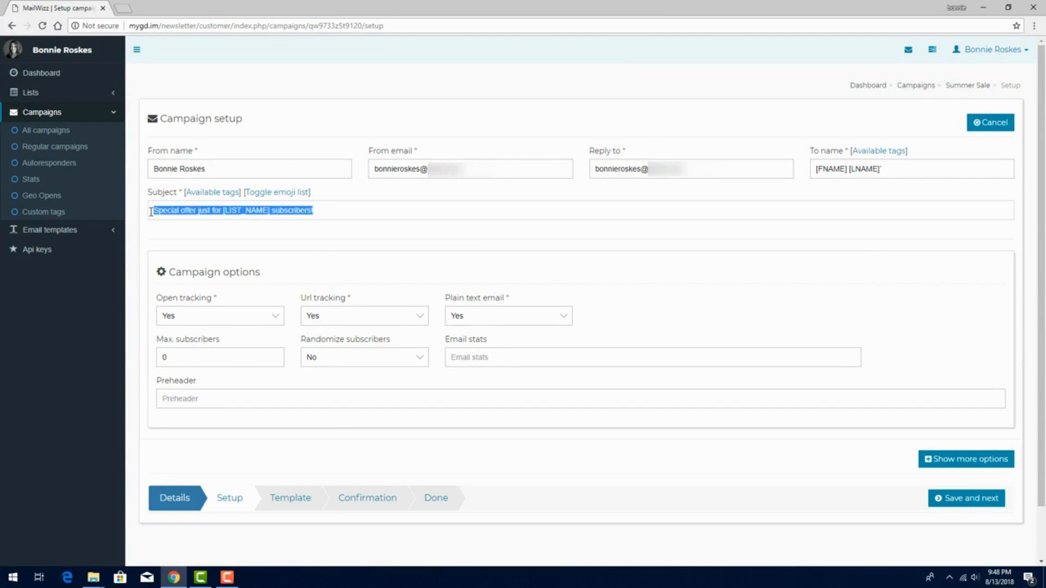
key(BackSpace)
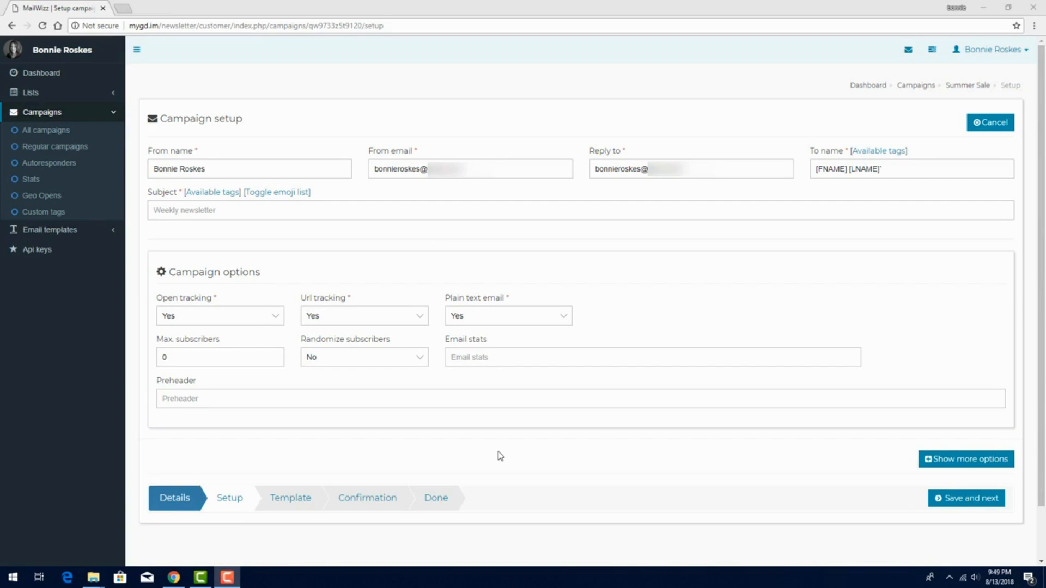
- Copy the [RANDOM_CONTENT:a|b|c] tag from the subject's available tags and paste it as the campaign subject
click(215, 193)
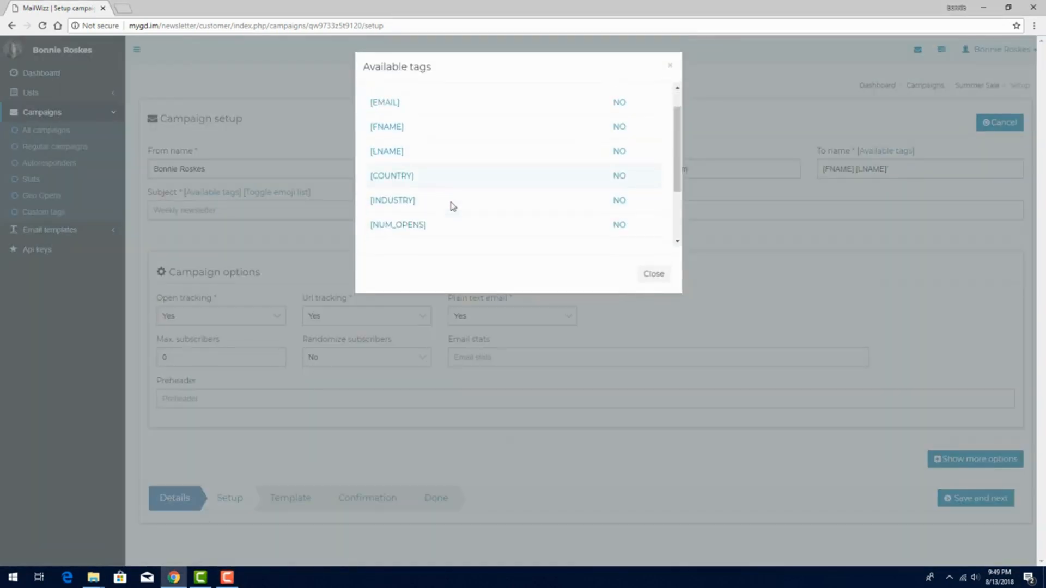
scroll(430, 205, down, 2)
drag(370, 192, 482, 195)
key(ctrl+c)
click(653, 273)
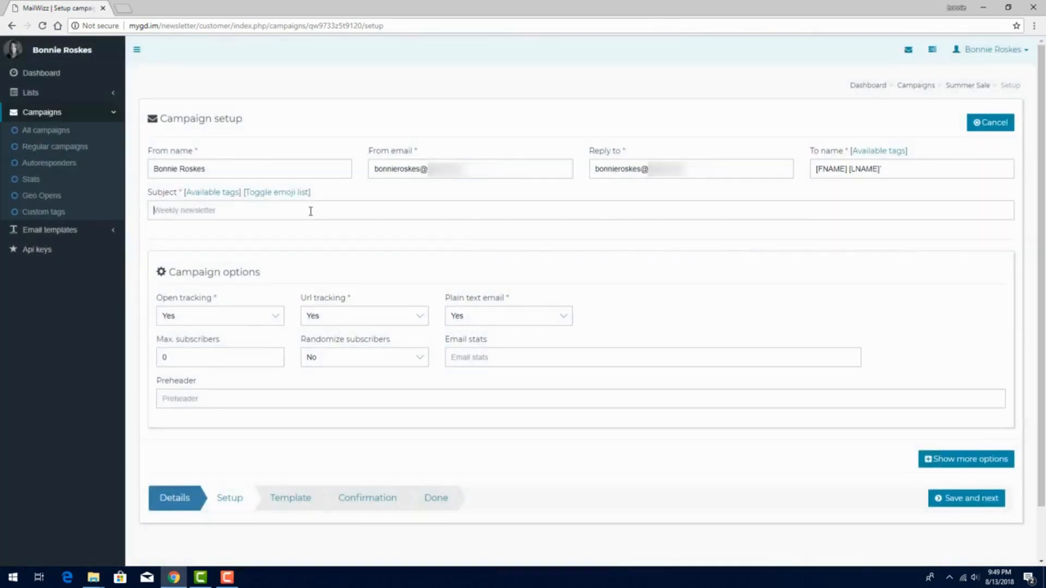
click(311, 214)
key(ctrl+v)
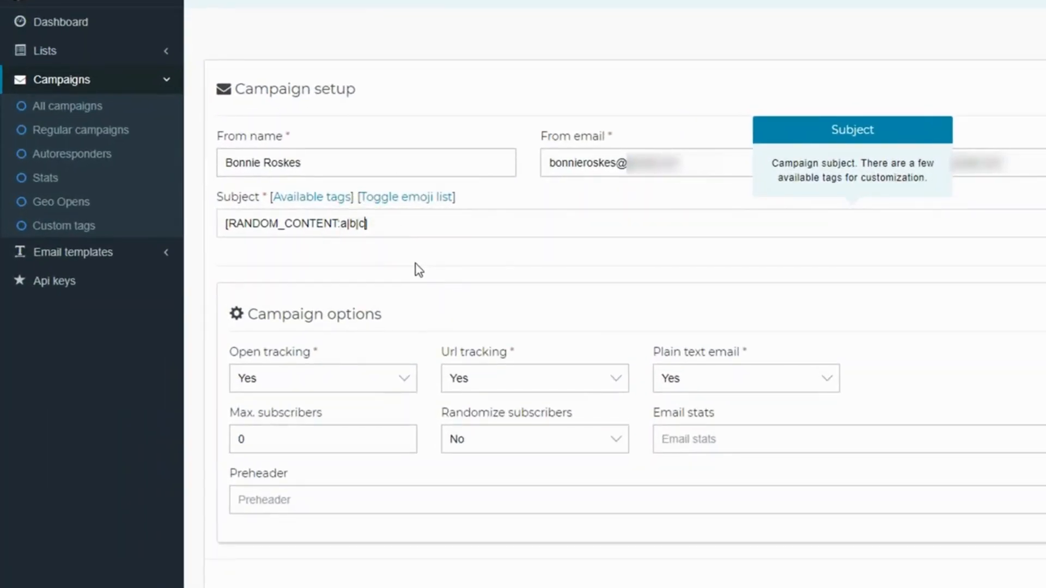
- Replace the subject tag's a, b and c placeholders with "We're having a sale!", "Check out what's on sale!" and "Don't miss these offers!"
key(Left)
key(Left)
key(Left)
key(Left)
key(shift+Left)
text(We're having a sale!)
key(Right)
key(shift+Right)
text(Check out what's on sale!)
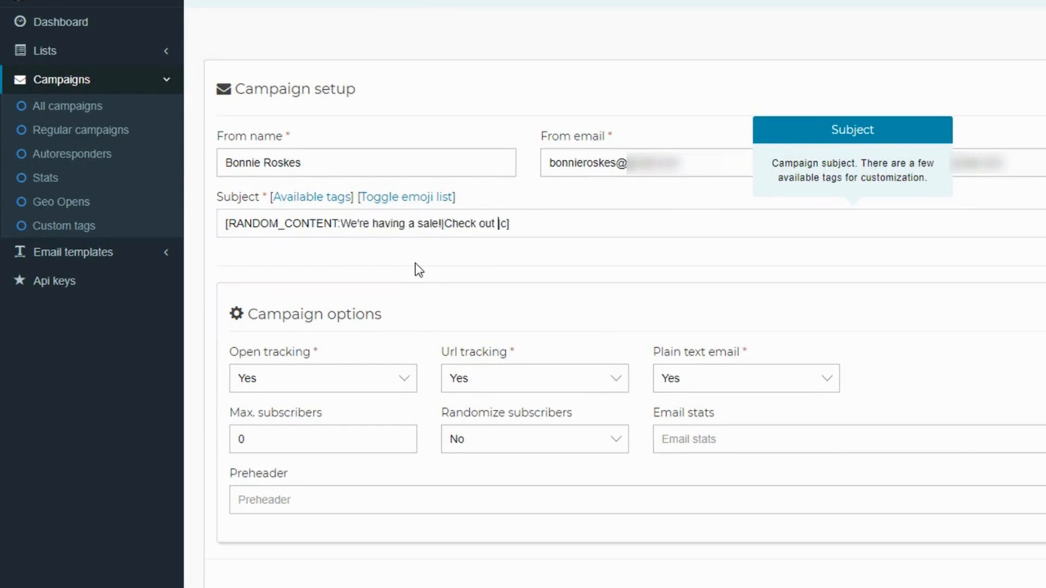
key(Right)
key(shift+End)
text(Don't miss these offers!)
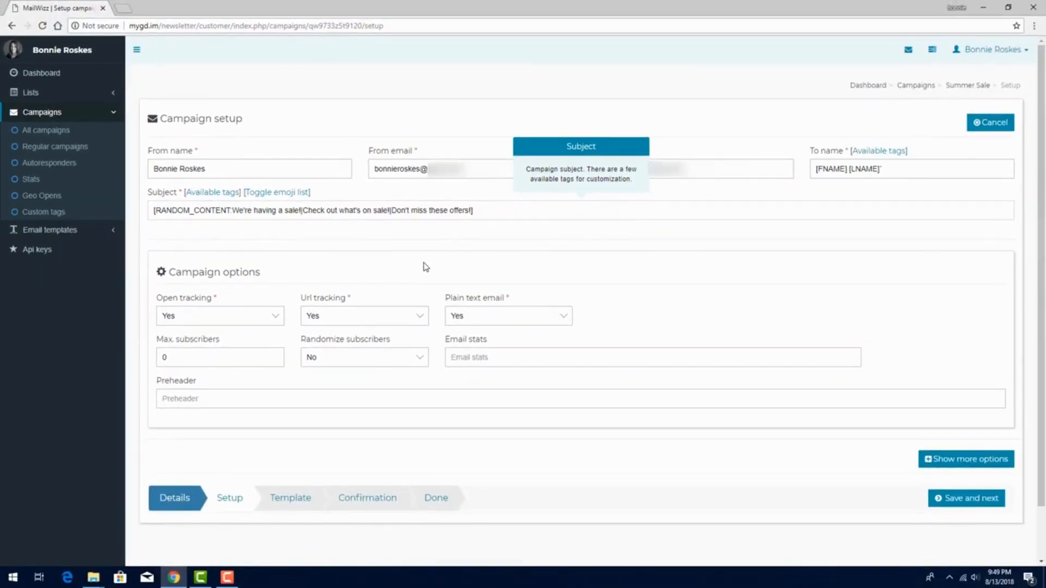
- Show the emoji list for the campaign subject and hide it again
click(281, 196)
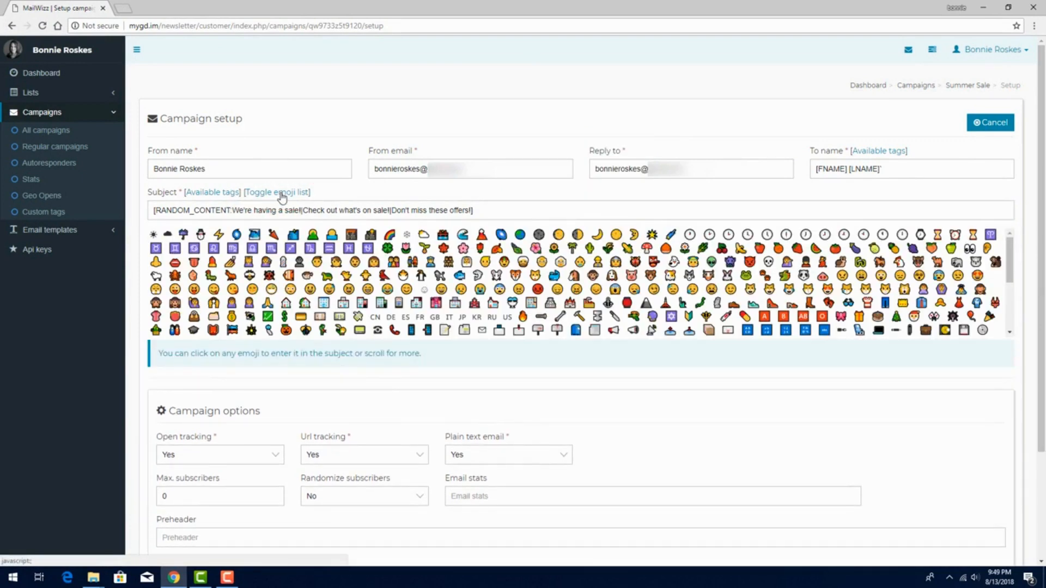
click(281, 193)
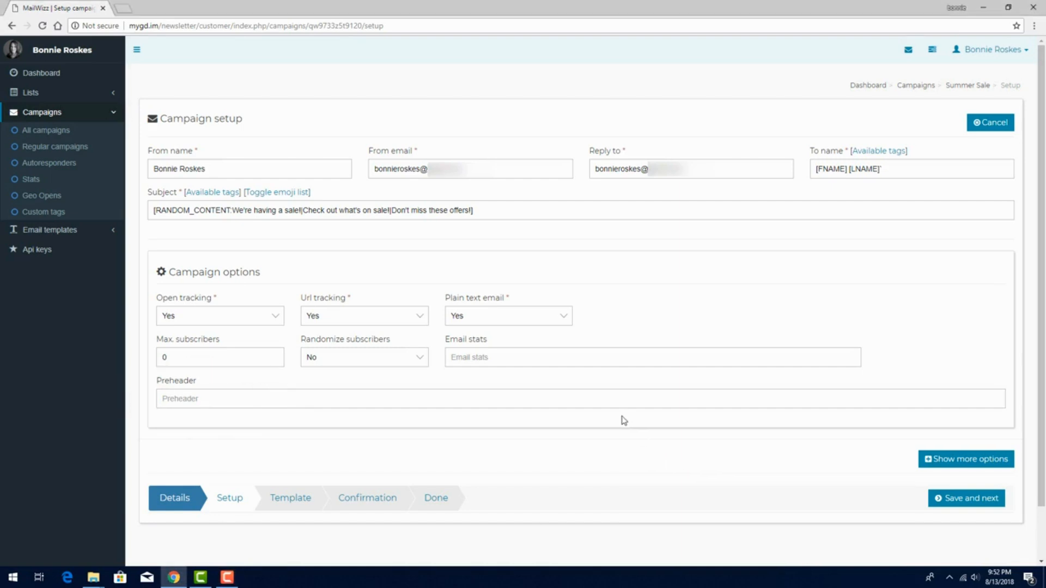
- Enter "Super Secret Sale, for out best customers only!" as the campaign's preheader
click(420, 402)
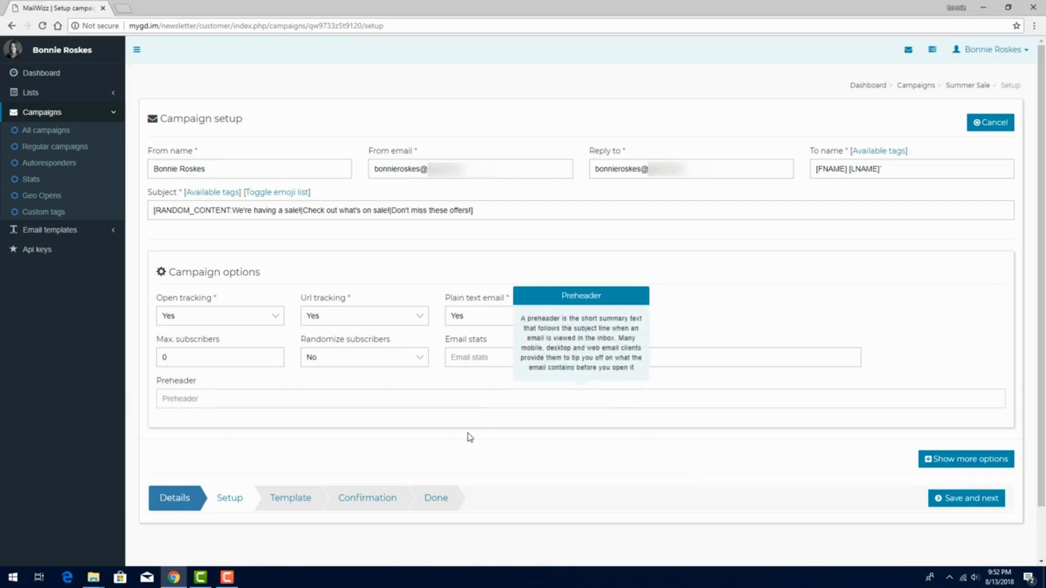
text(Super Secret Sale, for out best customer)
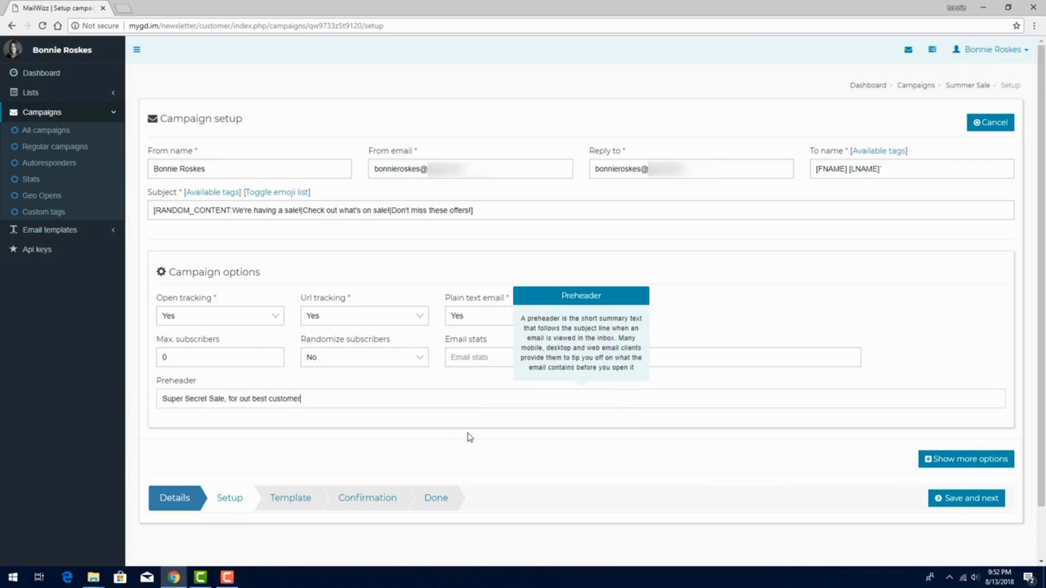
text(s only!)
click(516, 440)
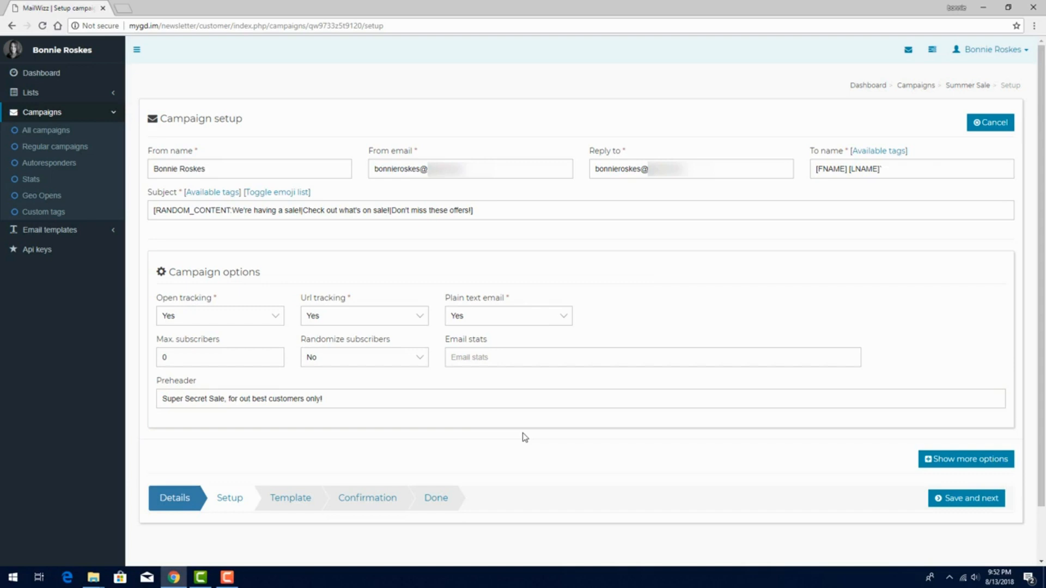
- Show the campaign's additional options and open the Purchasers list's custom fields in a separate browser tab
click(956, 463)
scroll(871, 336, down, 8)
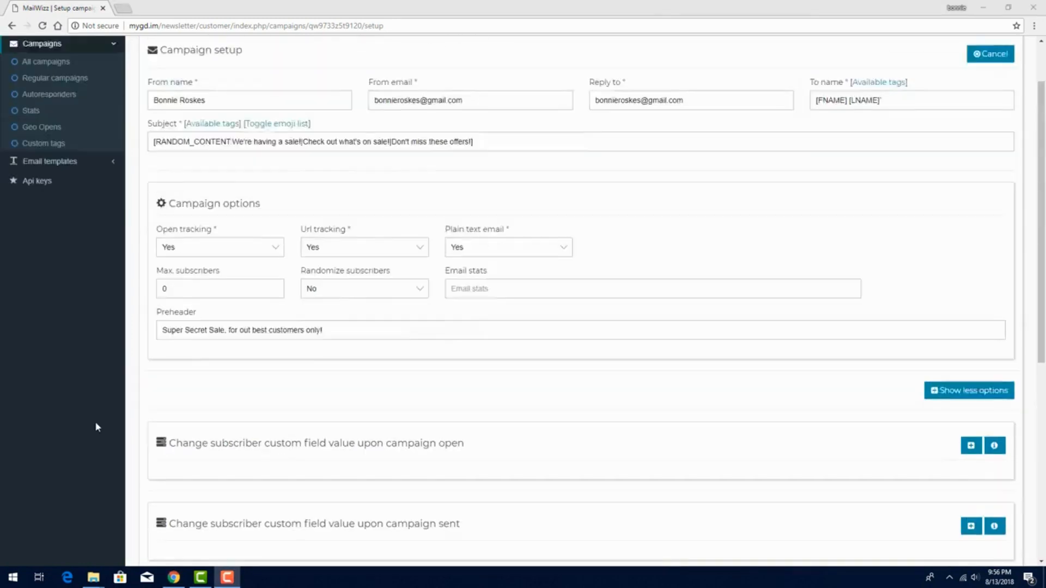
scroll(95, 421, up, 2)
click(27, 93)
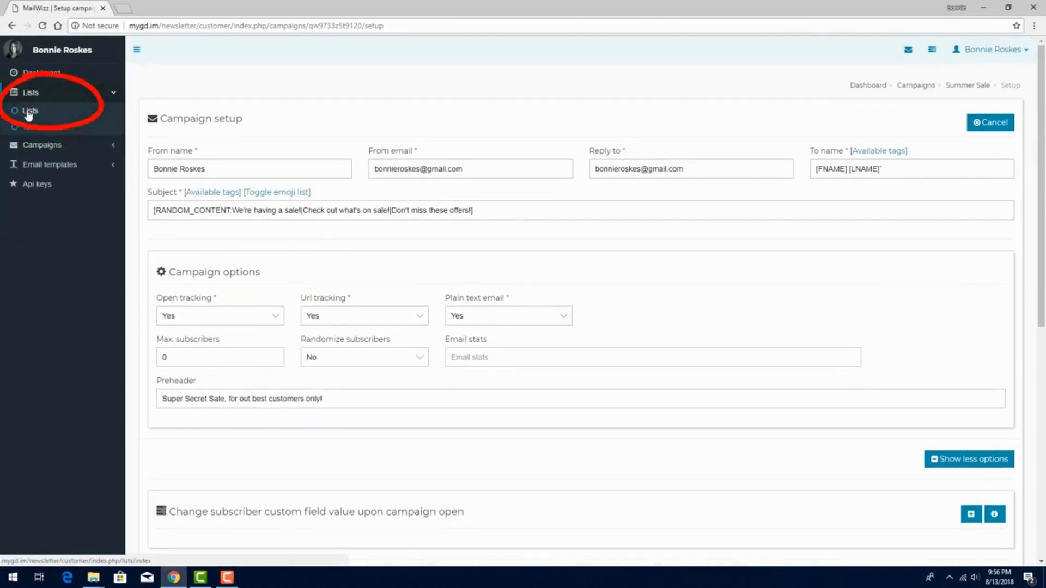
middle_click(28, 111)
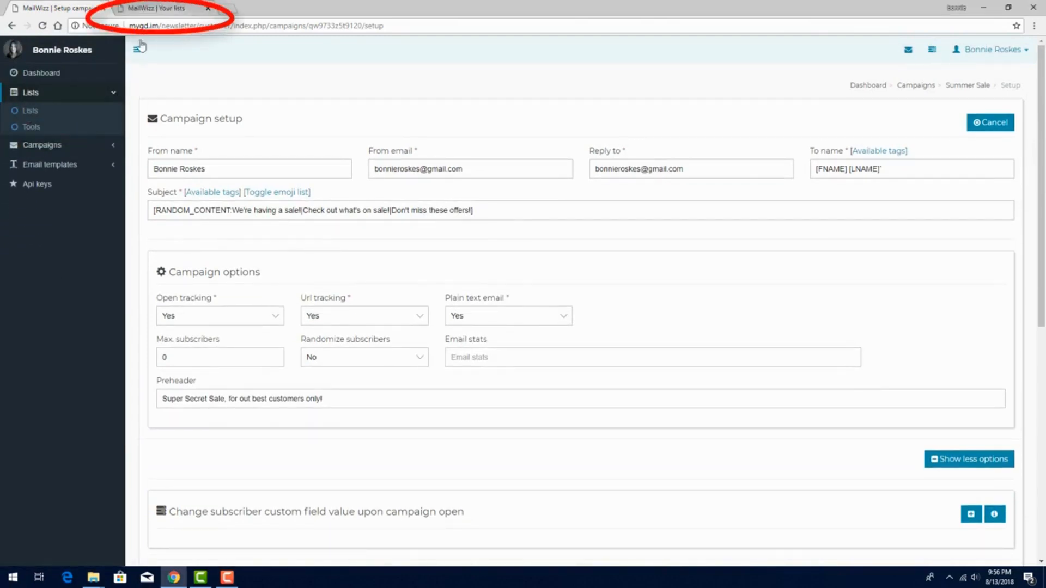
click(149, 9)
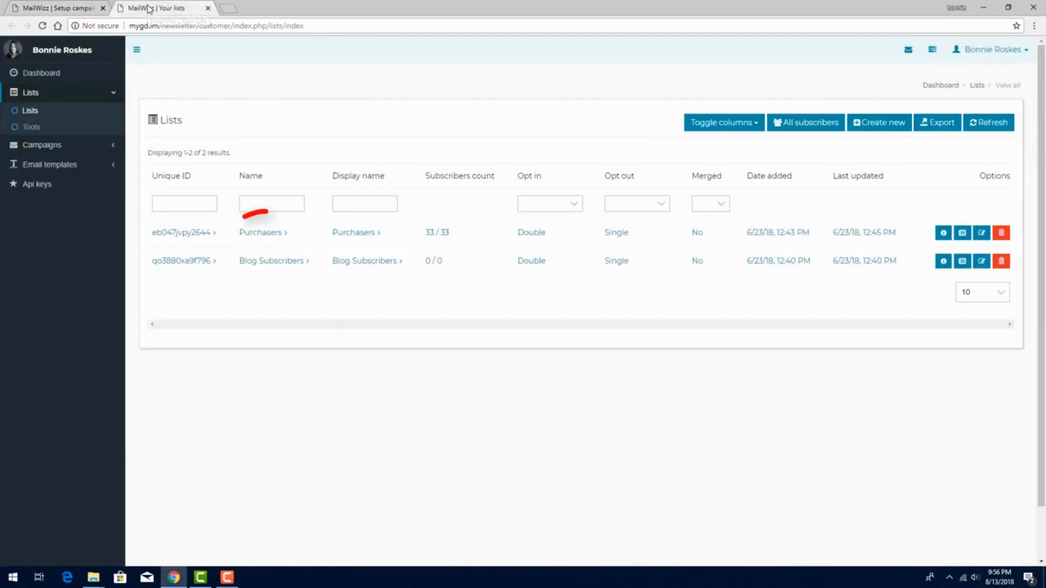
click(259, 234)
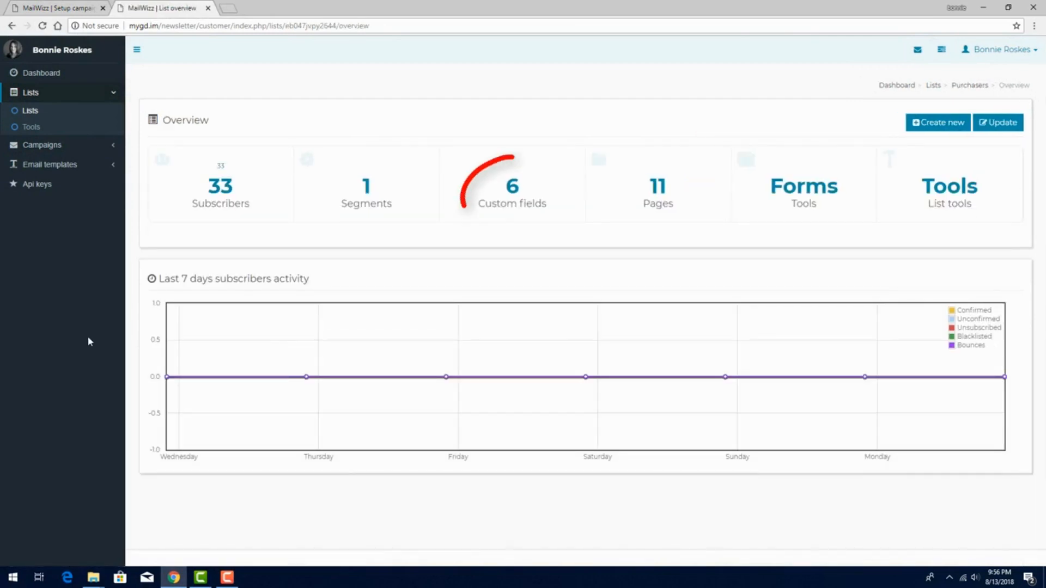
click(514, 188)
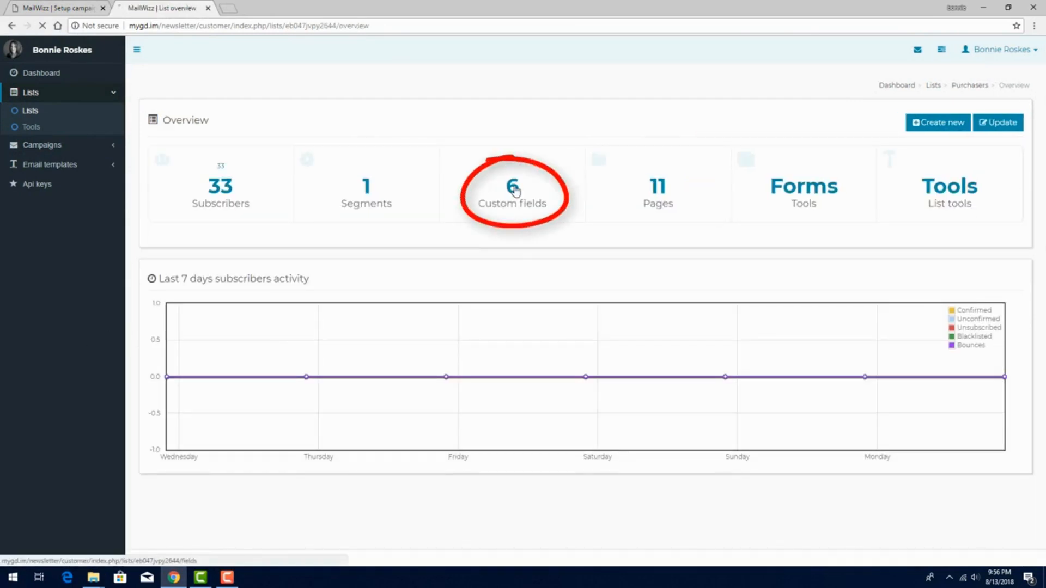
- Add a text field to the Purchasers list with the label "Number of opens" and the tag NUM_OPENS
scroll(359, 271, down, 15)
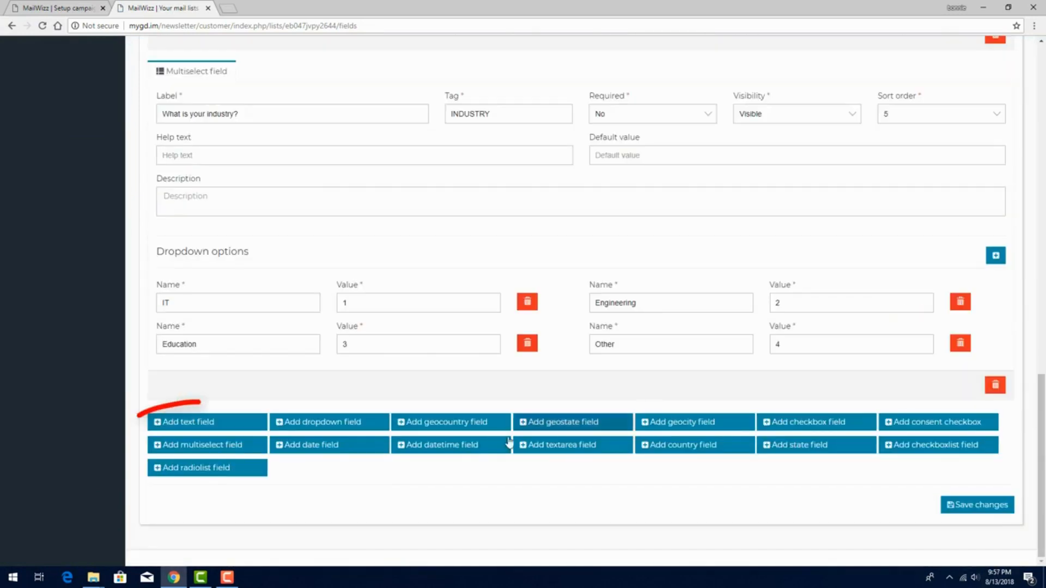
click(206, 431)
click(252, 294)
text(Number of ope)
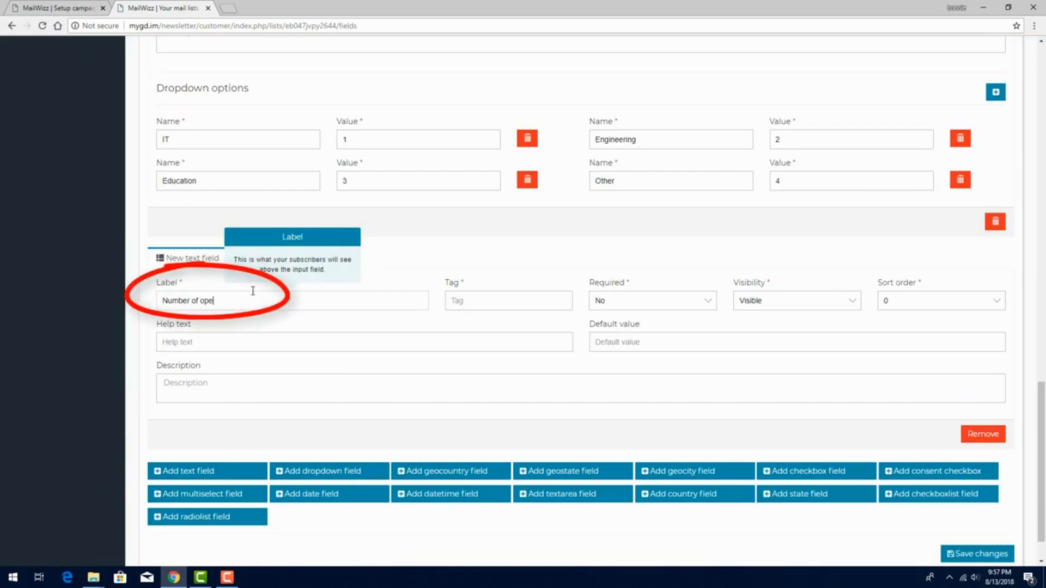
text(ns)
click(482, 300)
text(NUM_OPENS)
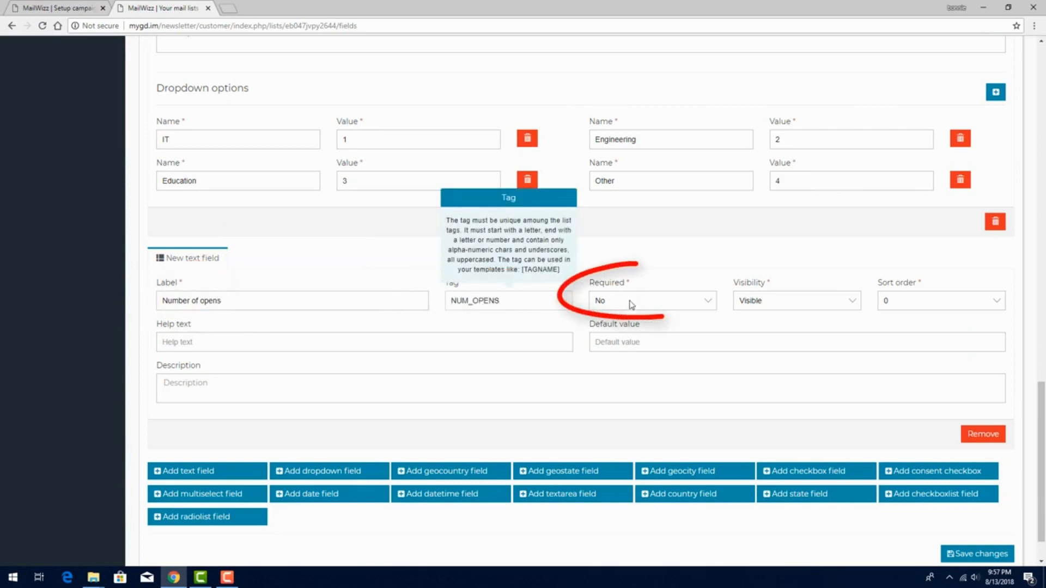
- Set the Number of opens field's visibility to Hidden and its sort order to 10
click(694, 268)
click(770, 298)
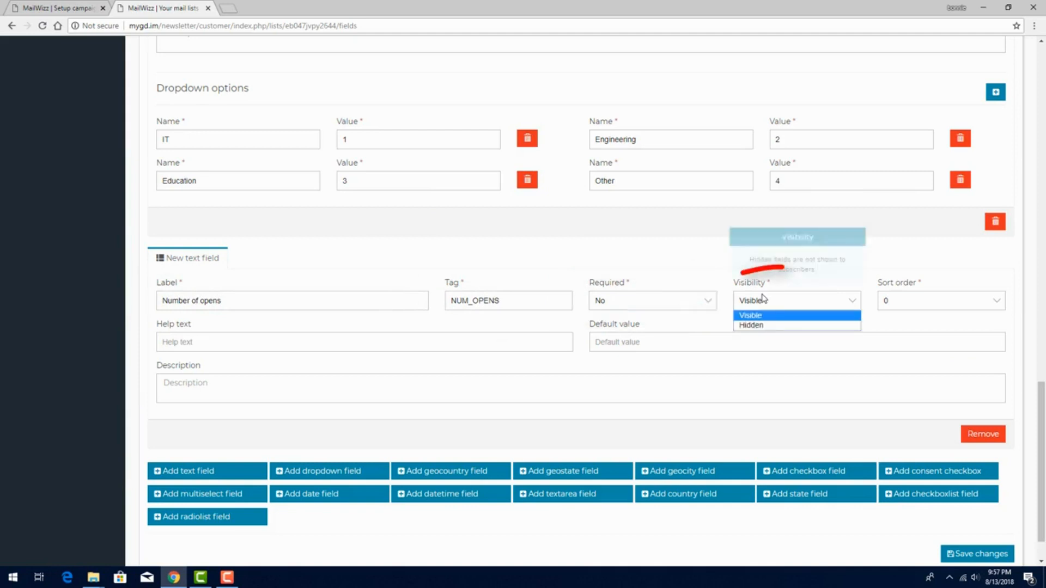
click(760, 323)
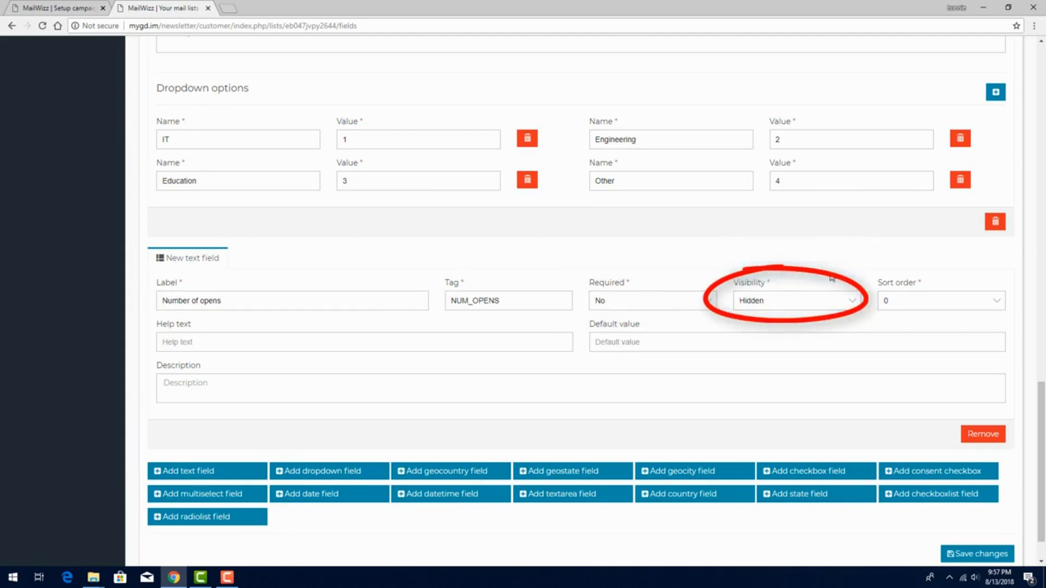
click(901, 304)
scroll(917, 446, down, 4)
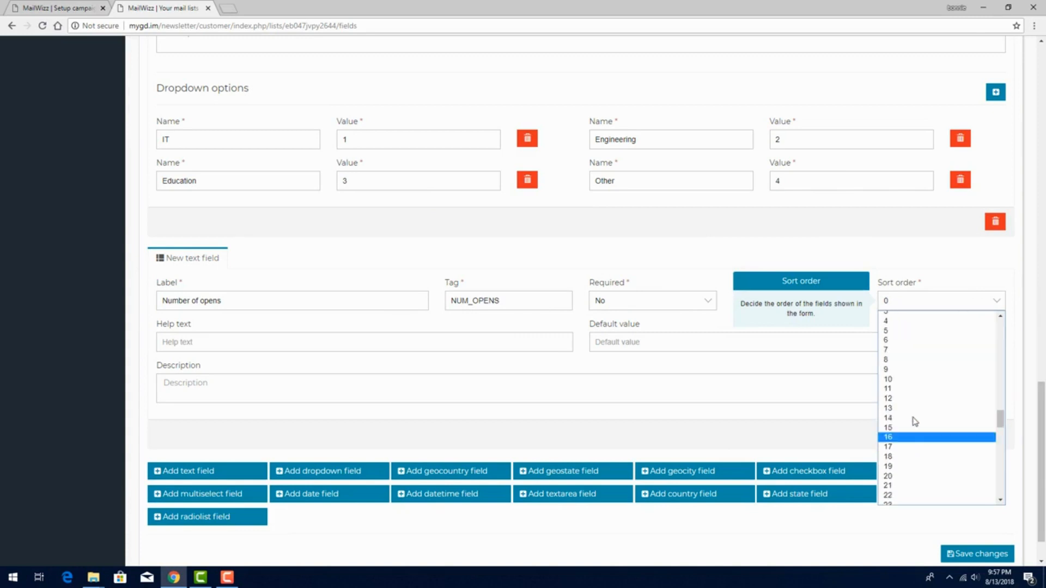
click(909, 380)
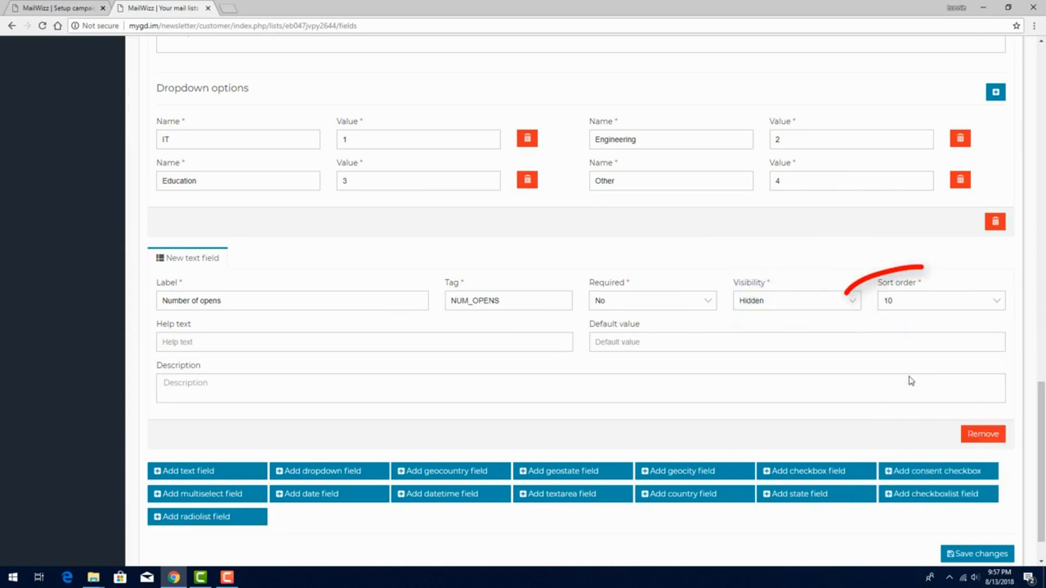
- Give the Number of opens field a default value of 0 and save the list's custom fields
click(660, 344)
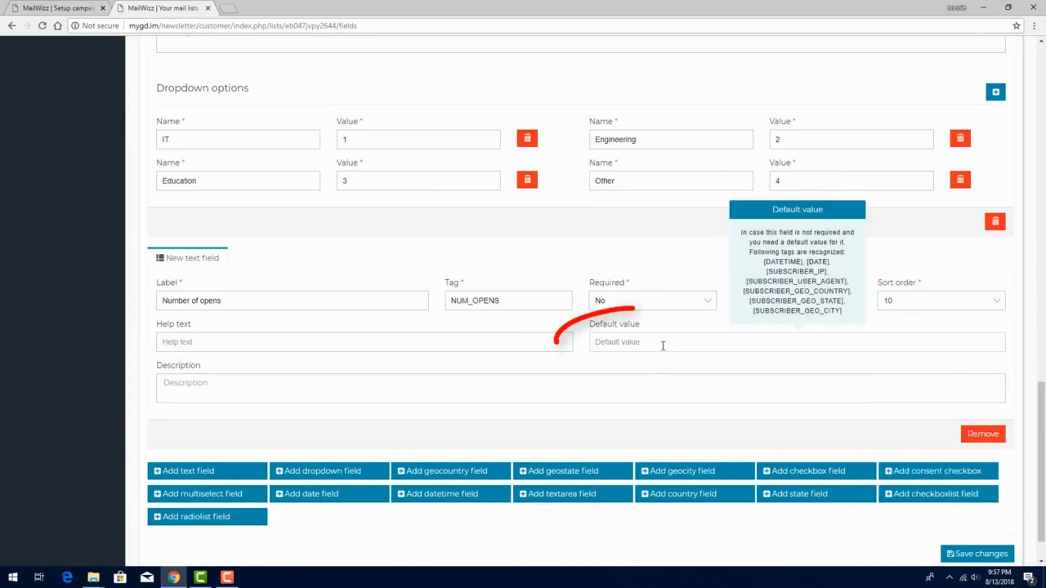
text(0)
click(661, 355)
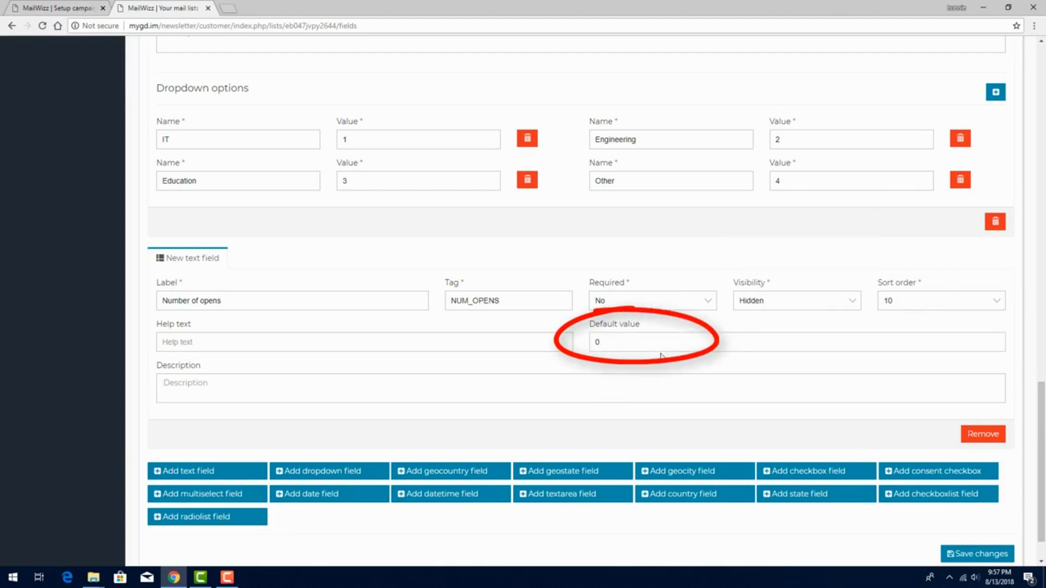
click(969, 555)
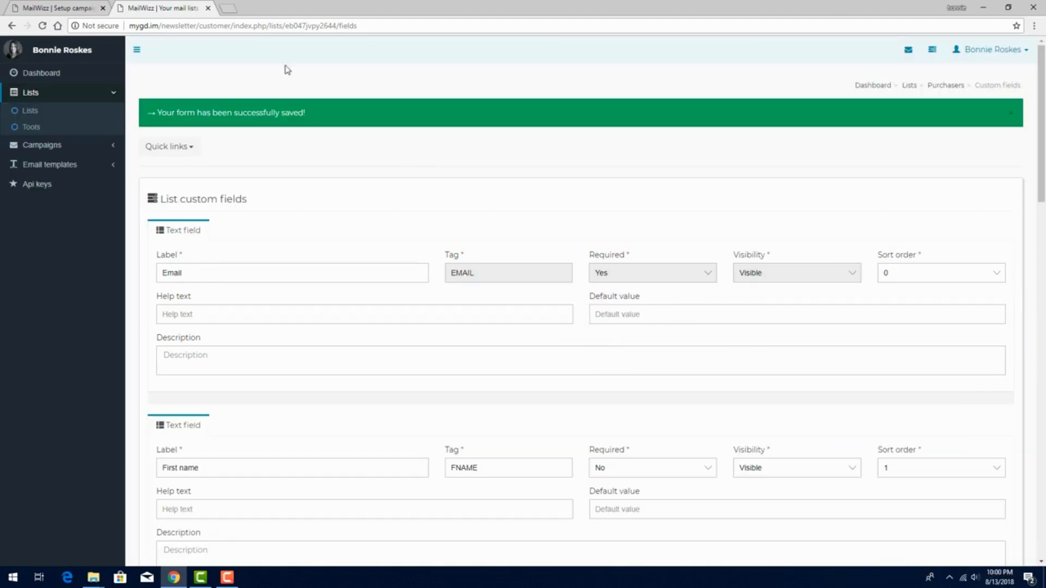
- Close the custom fields tab and reload the Summer Sale campaign setup with its additional options shown
click(209, 9)
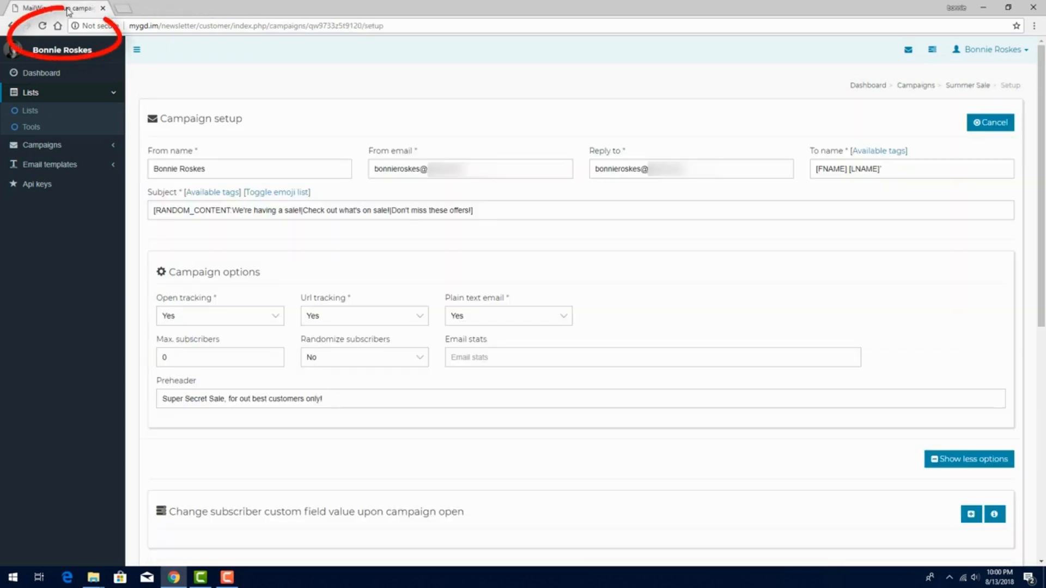
click(42, 27)
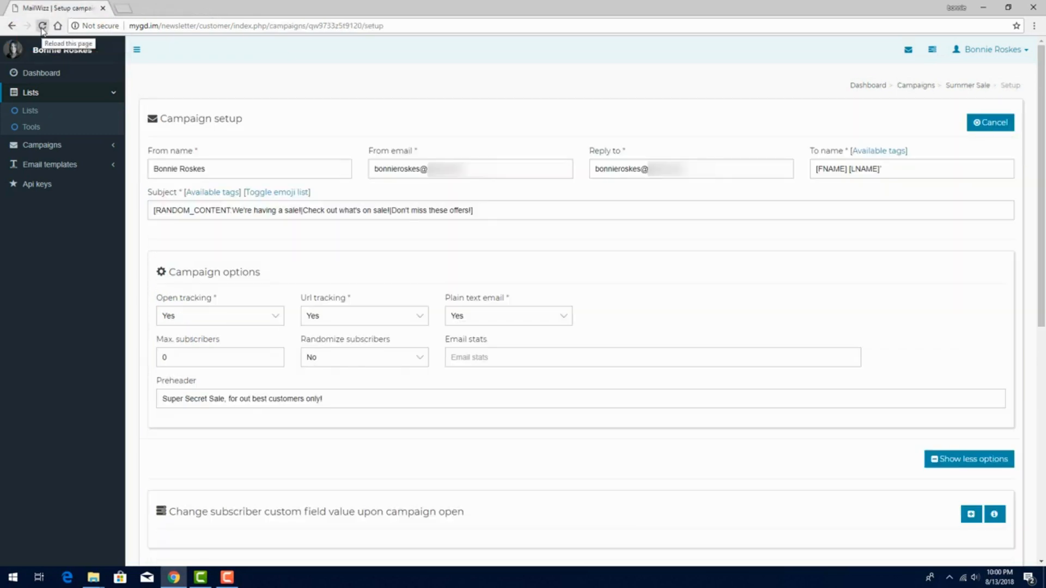
click(975, 458)
scroll(712, 397, down, 8)
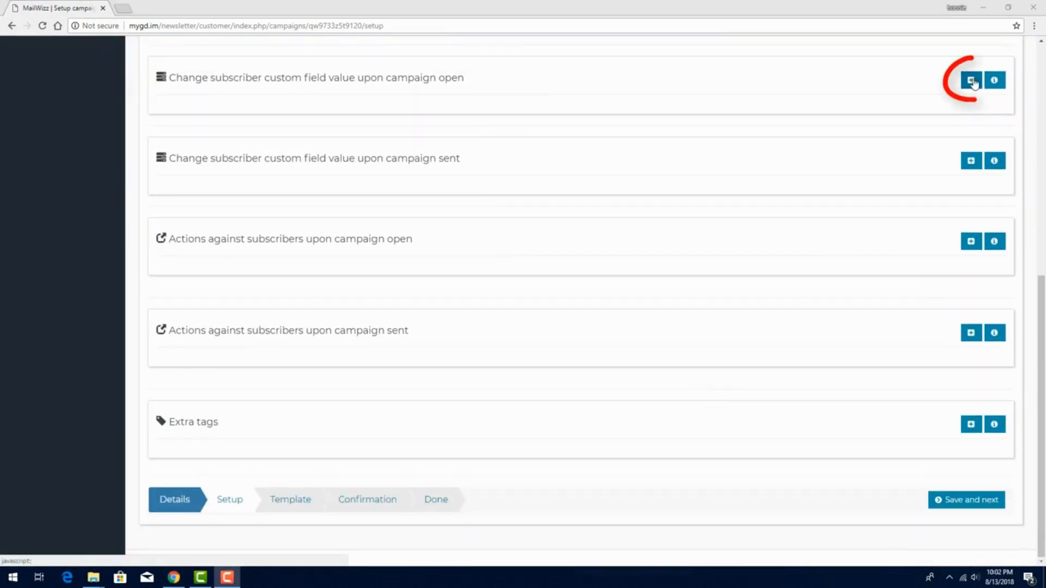
- Add a subscriber custom field change upon campaign open for the Number of opens field
click(971, 81)
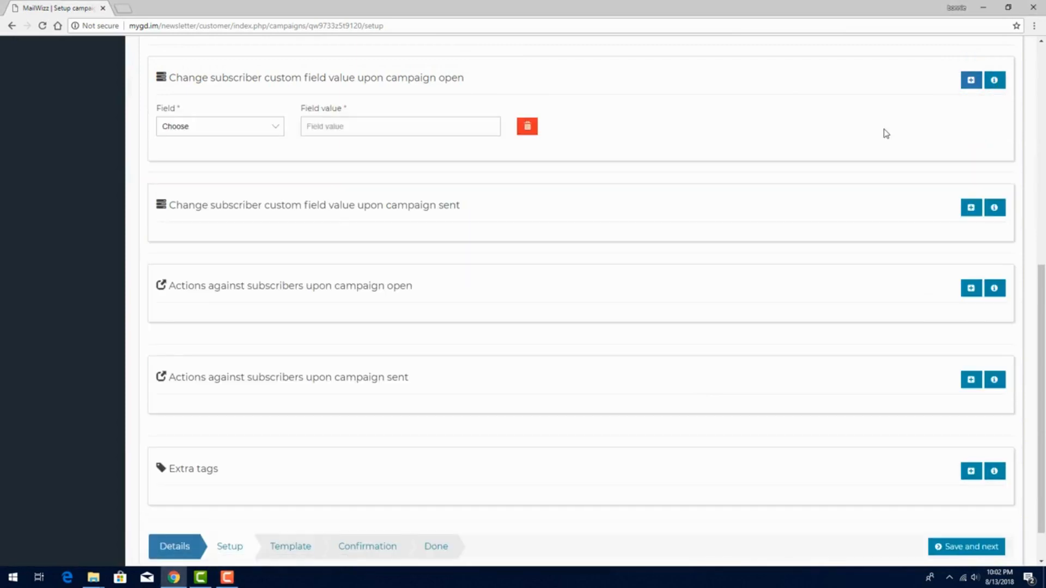
click(267, 130)
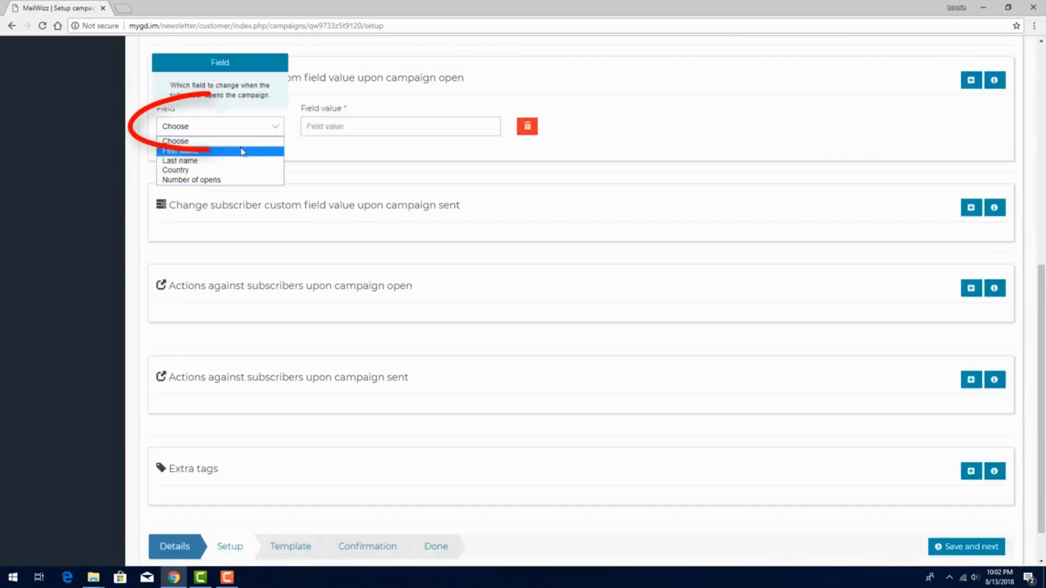
click(244, 180)
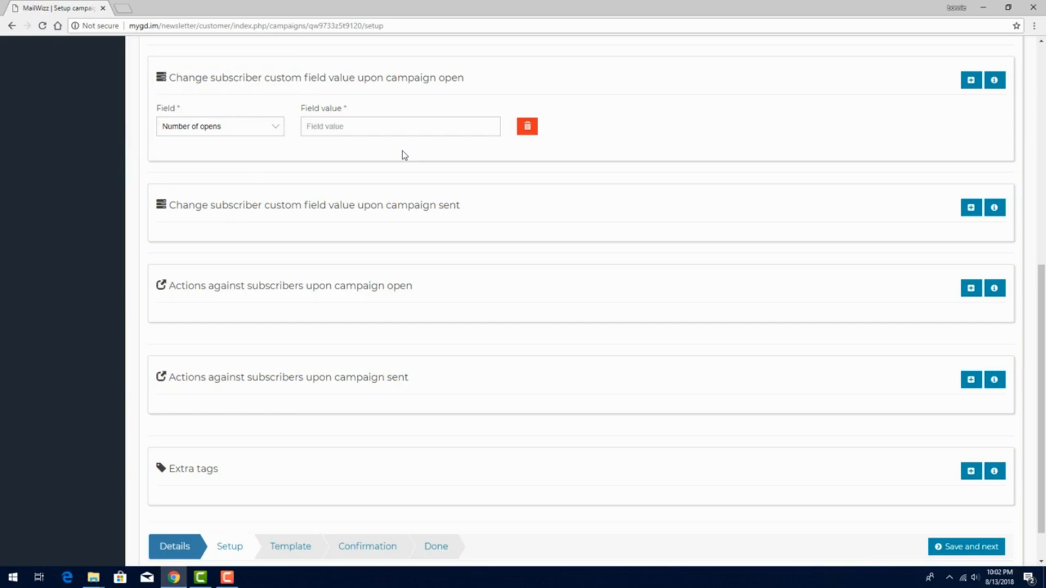
- Copy the [INCREMENT_BY_X] tag from the campaign-open section's info and paste it as the Number of opens field value
click(994, 81)
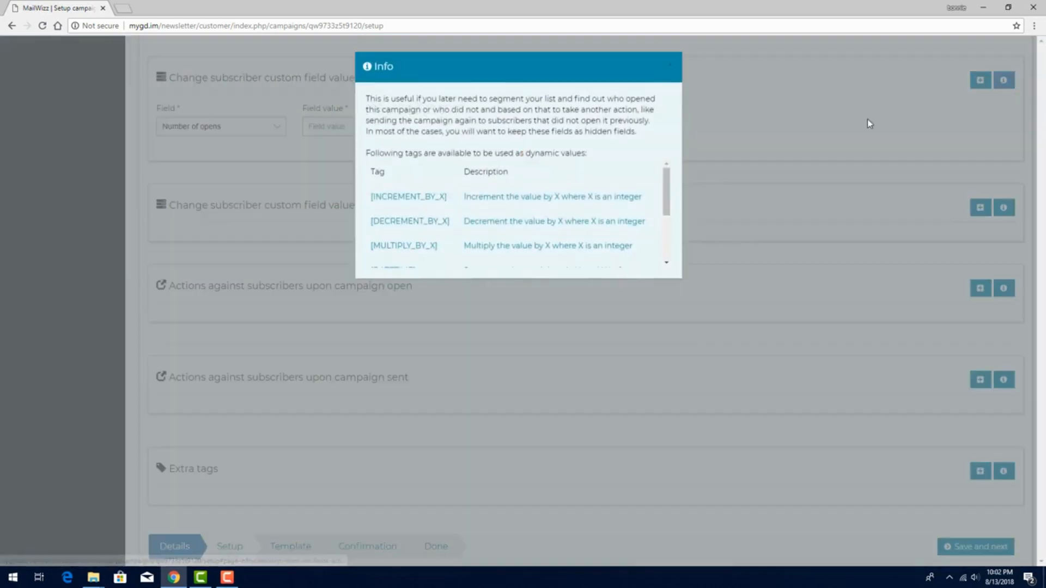
drag(448, 198, 372, 200)
key(ctrl+c)
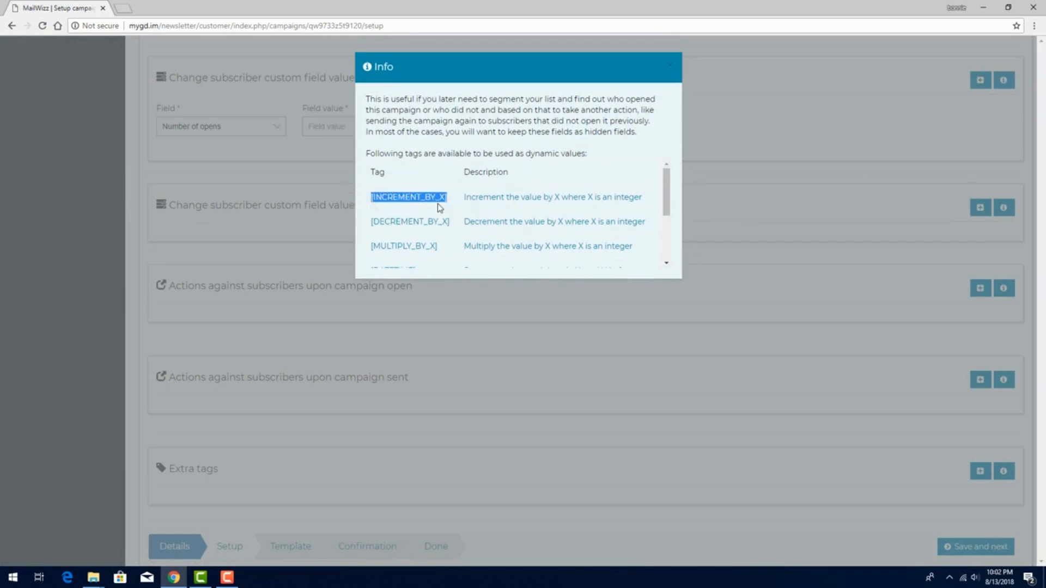
click(761, 191)
click(483, 133)
key(ctrl+v)
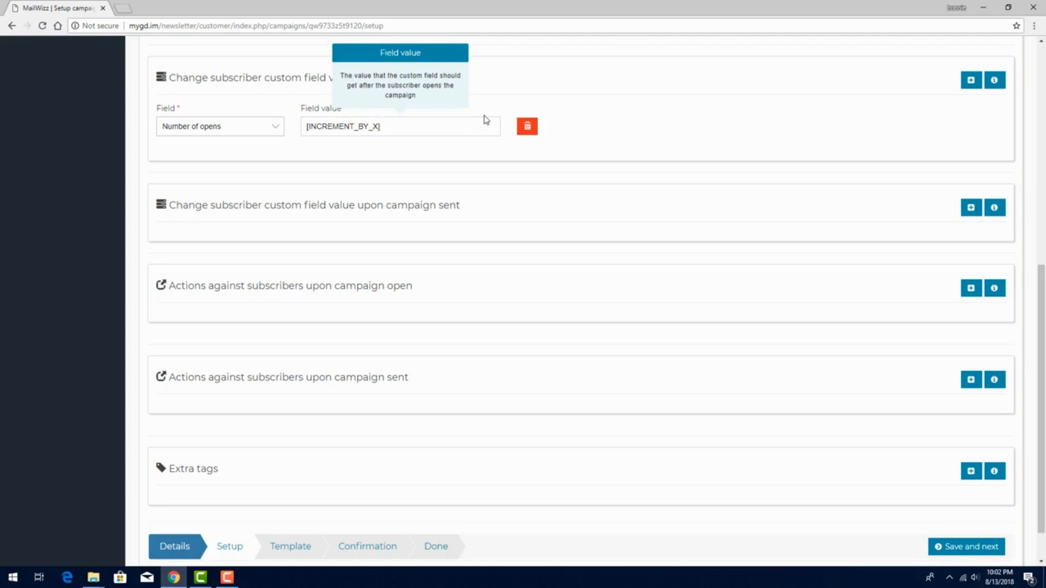
- Replace the X in the pasted field value so that it reads [INCREMENT_BY_1]
key(Left)
key(BackSpace)
text(1)
click(600, 145)
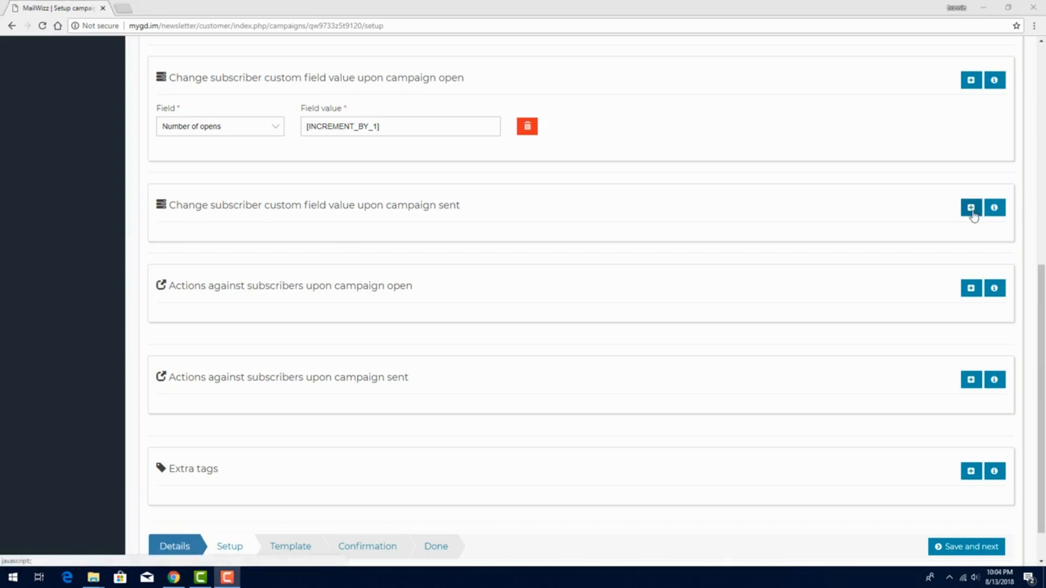
- Review the dynamic value tags for a new custom field change upon campaign sent and remove the blank entry
click(971, 207)
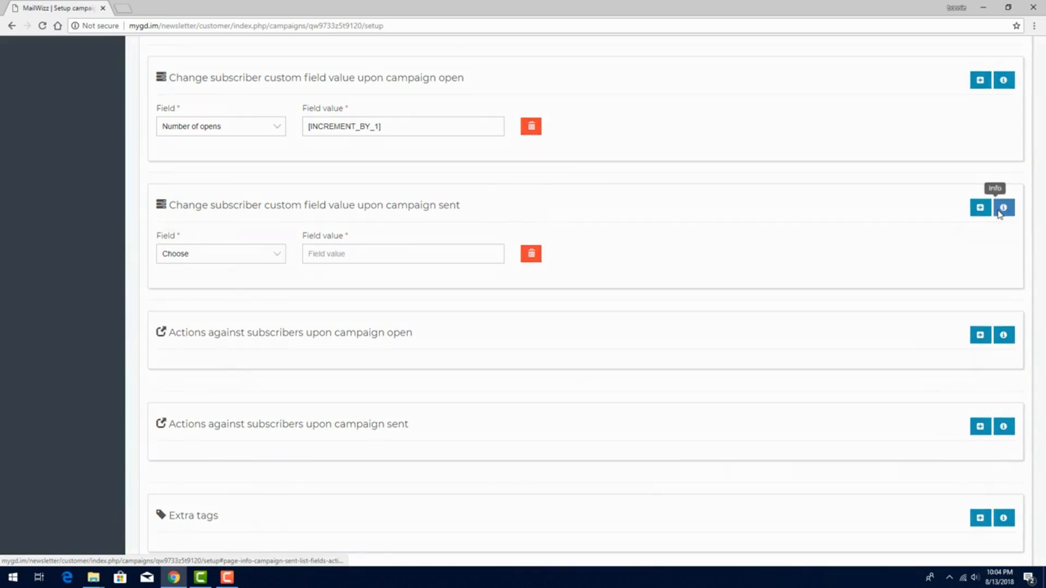
click(1002, 209)
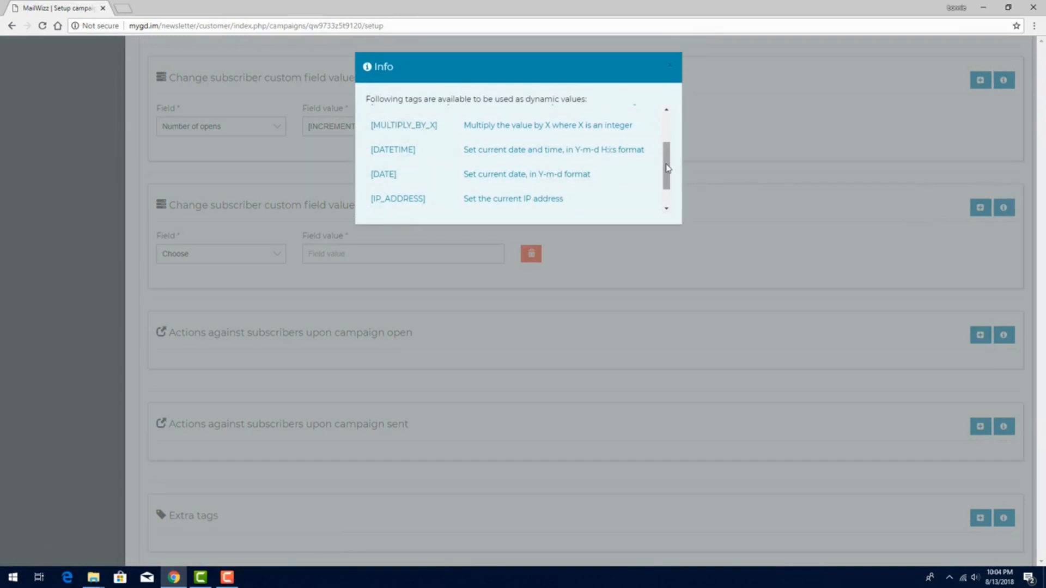
drag(668, 167, 665, 136)
click(642, 279)
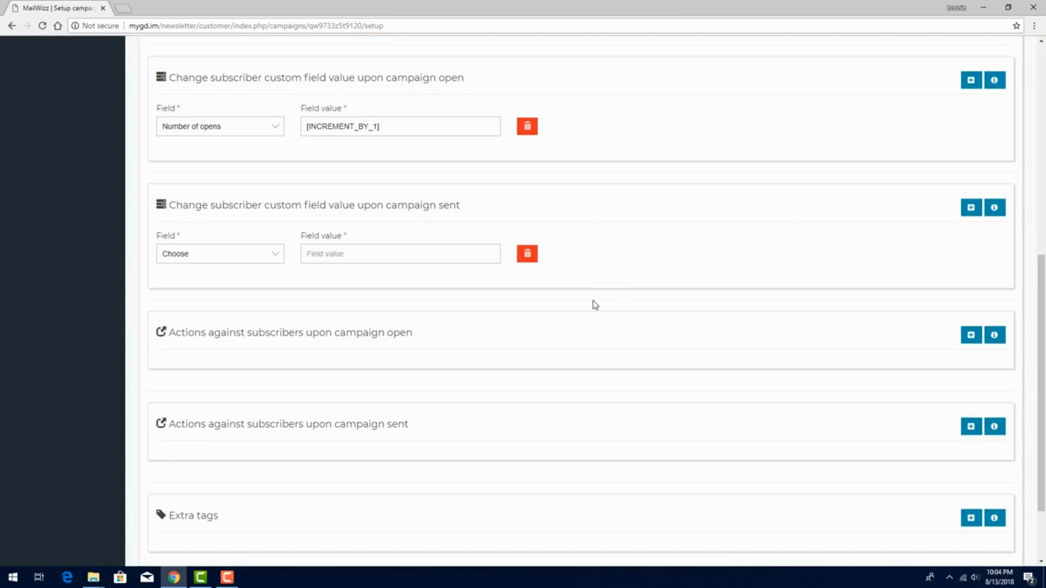
click(527, 258)
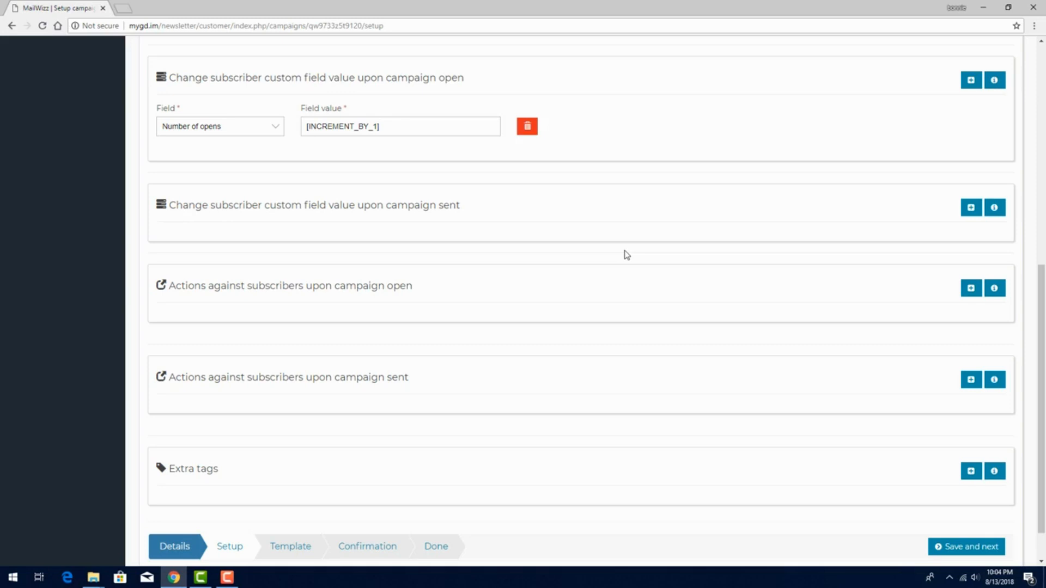
- Review the action choices for a new action against subscribers upon campaign open and remove the blank entry
click(971, 289)
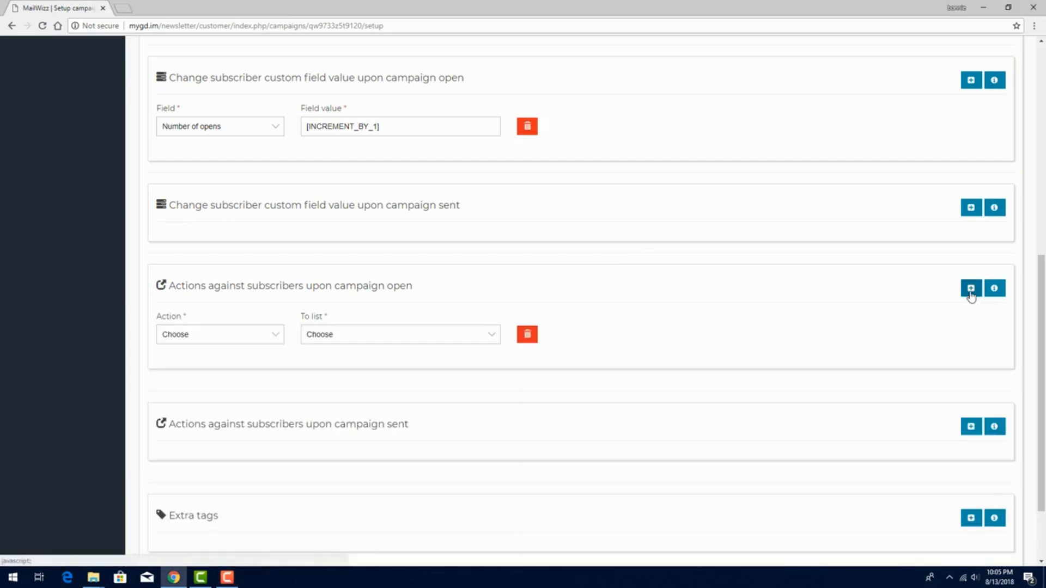
click(264, 340)
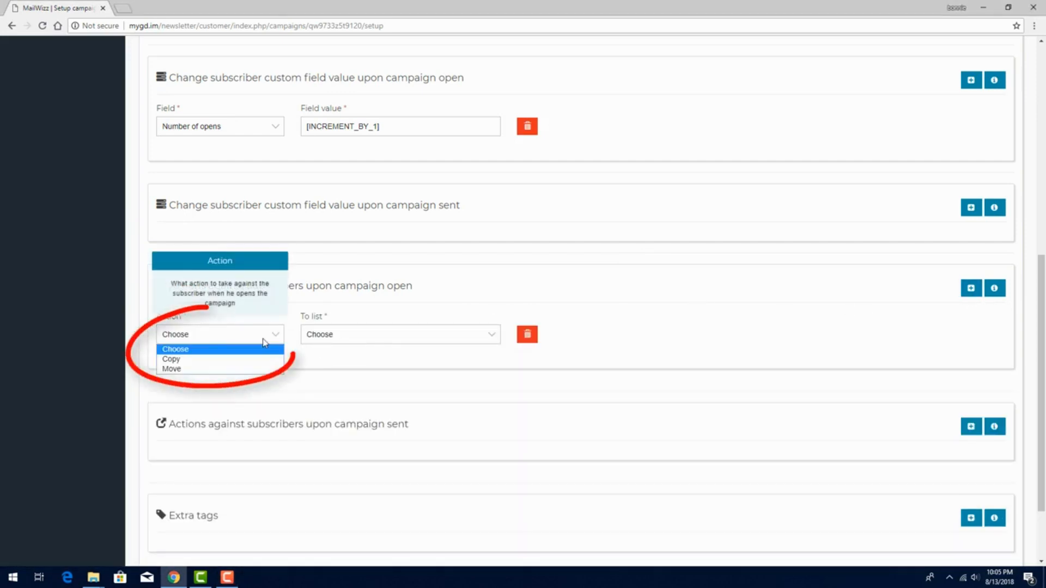
click(304, 362)
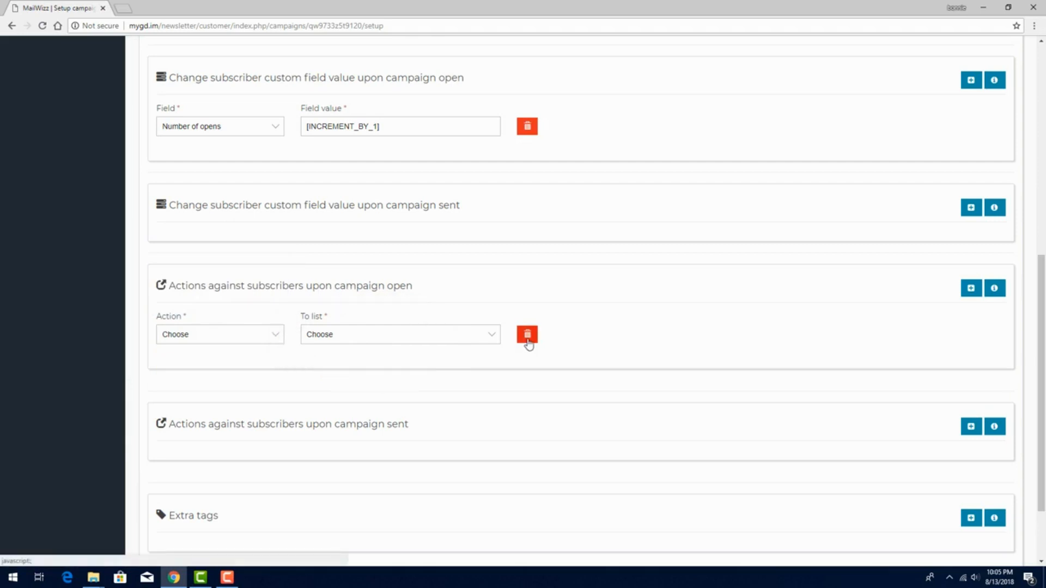
click(527, 339)
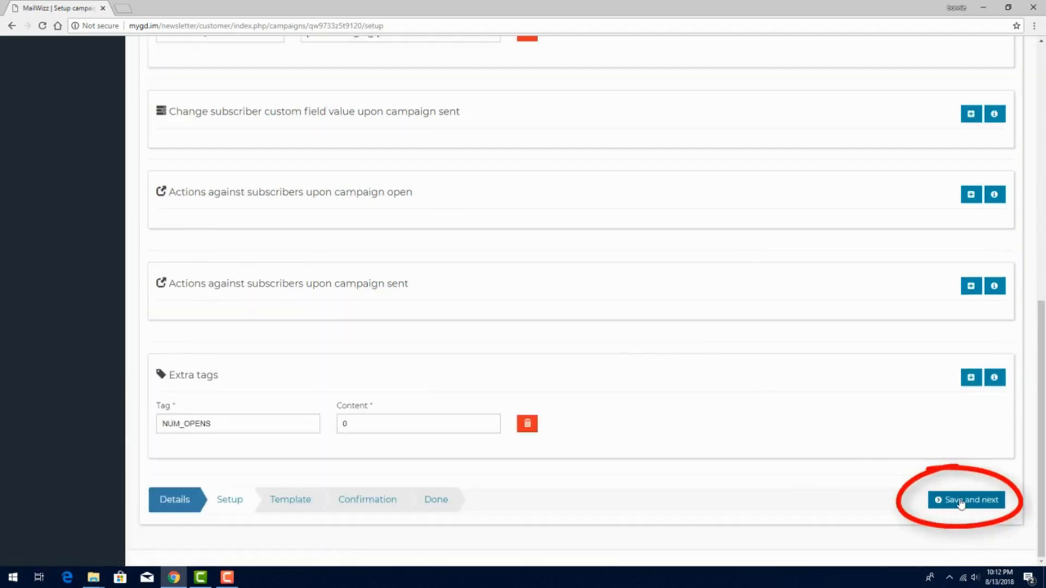
- Save the campaign setup, continue to the template stage and show the template builder
click(965, 500)
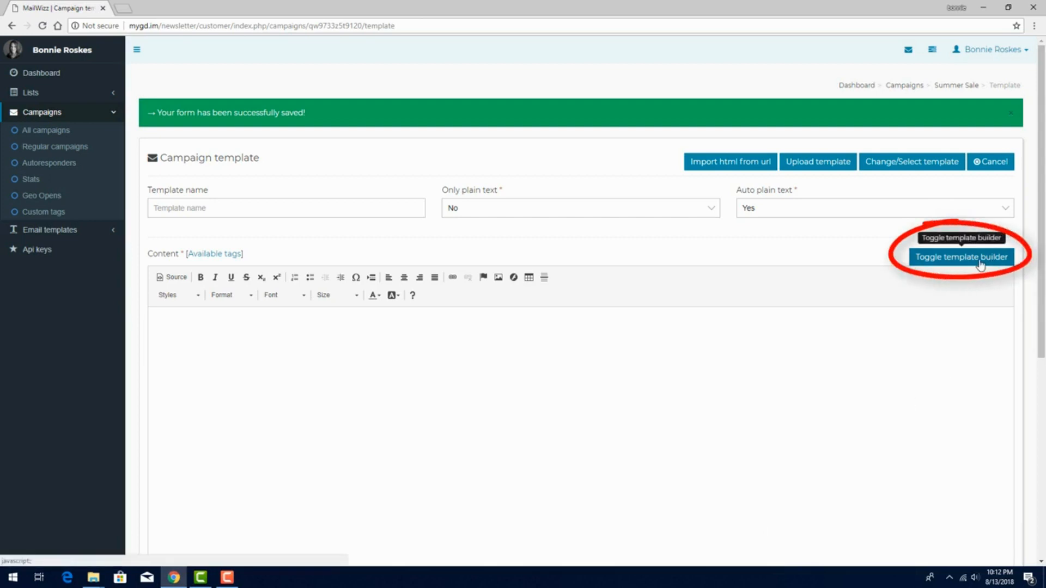
click(958, 257)
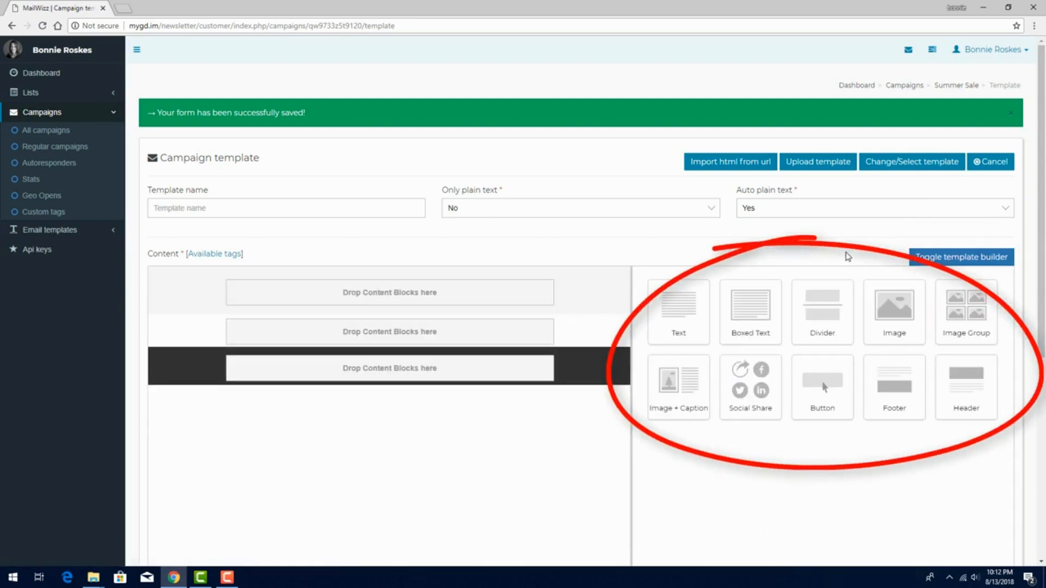
- Place a Boxed Text block, a Divider and an Image + Caption block in the three content areas, from first to last
drag(751, 305, 389, 294)
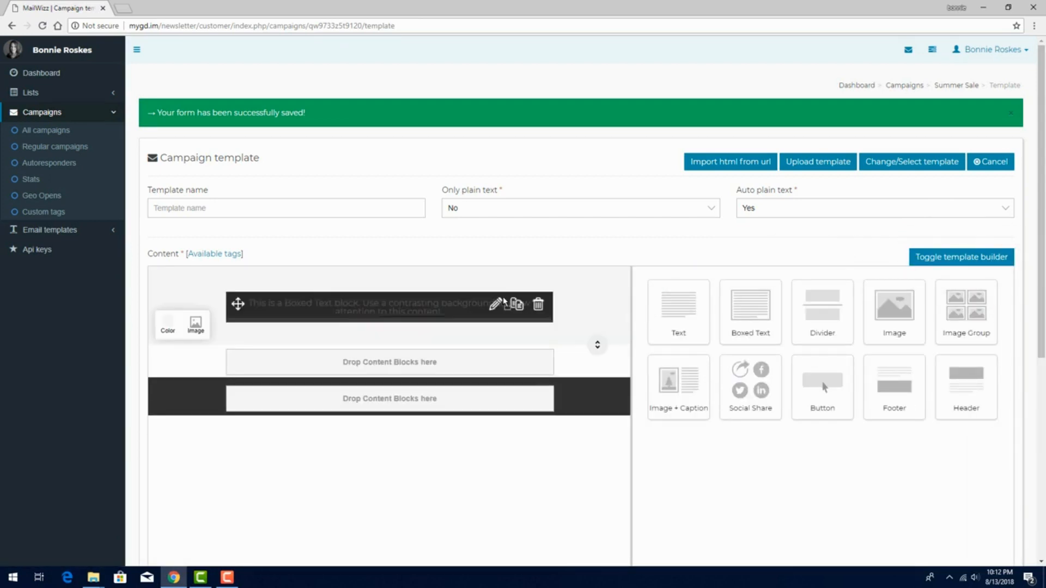
drag(678, 319, 497, 367)
drag(681, 379, 509, 422)
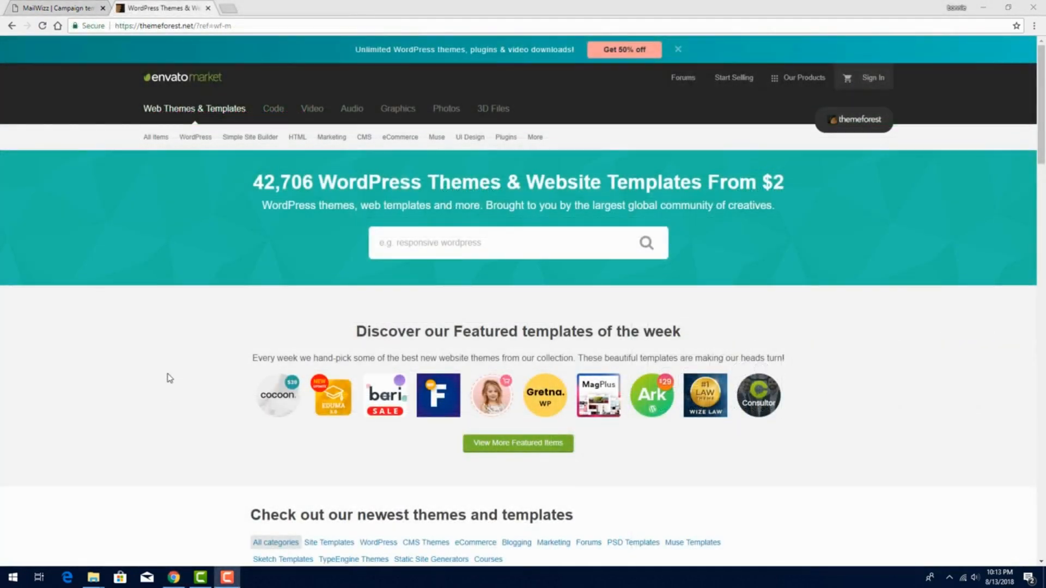
- Browse the Email Templates category under Marketing on ThemeForest
mouse_move(323, 140)
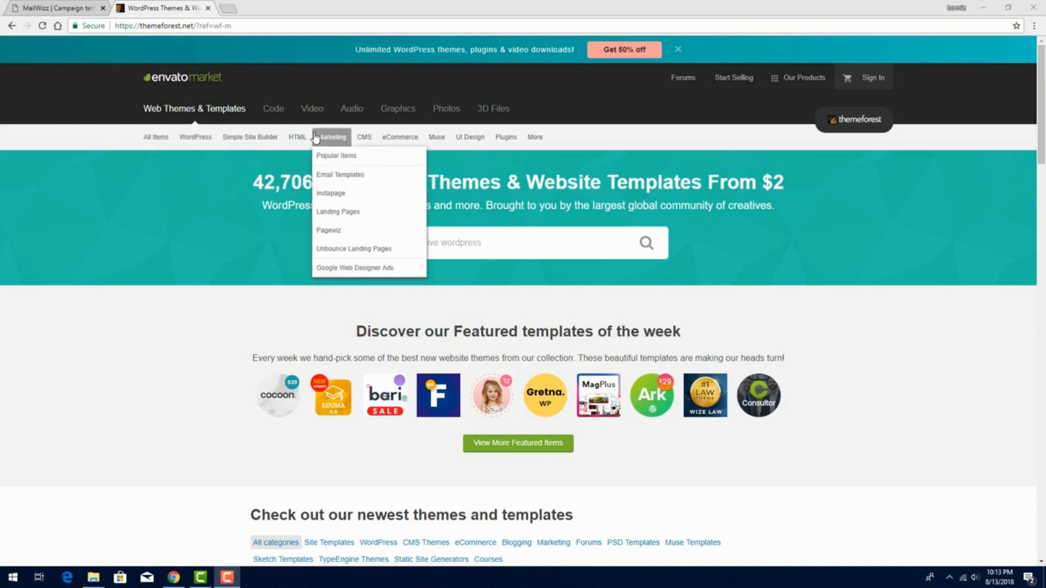
click(330, 174)
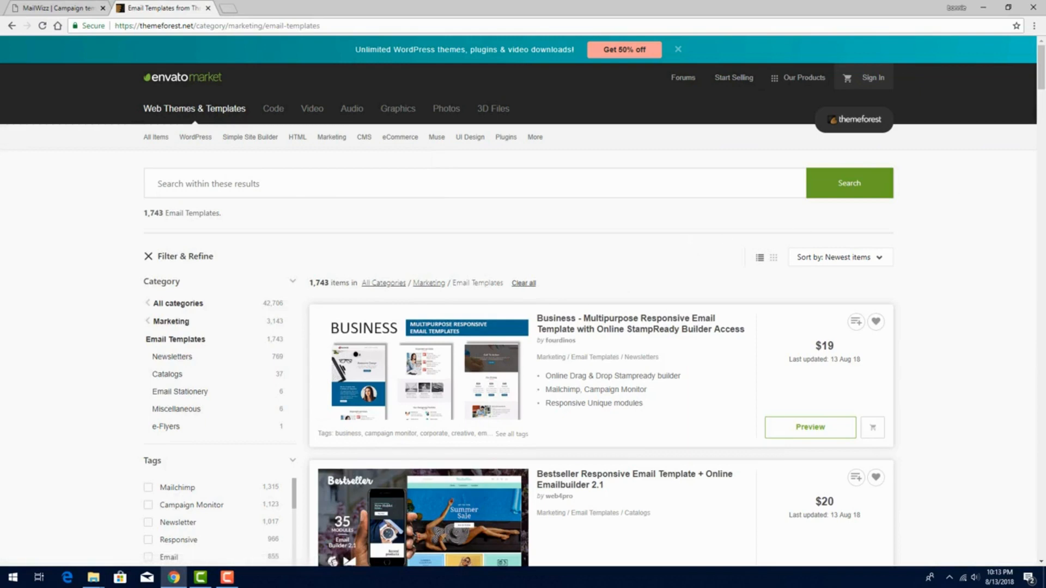
drag(1042, 74, 1041, 170)
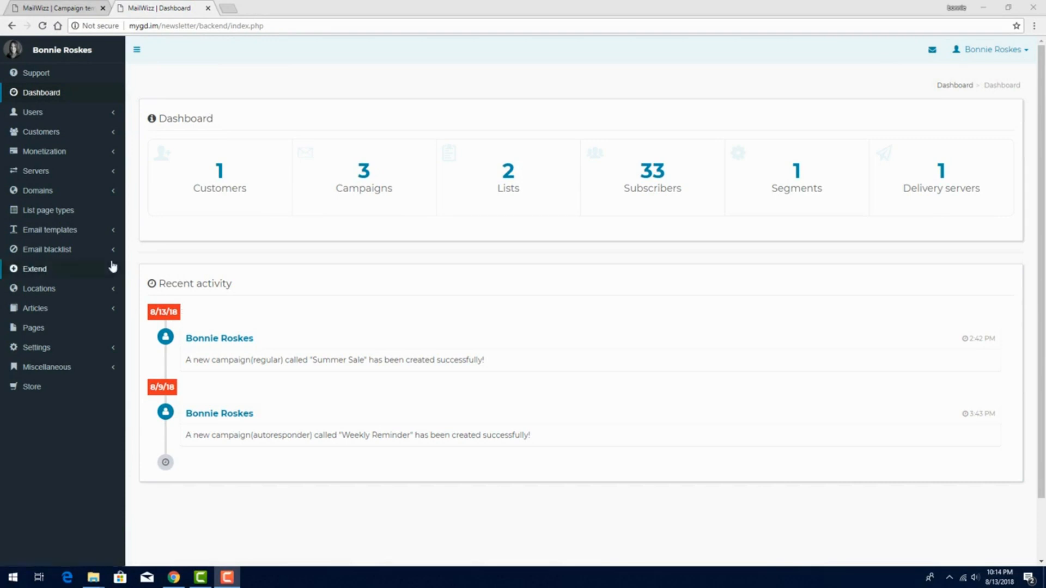
- Look at the email templates gallery and the template categories in the MailWizz backend
click(60, 229)
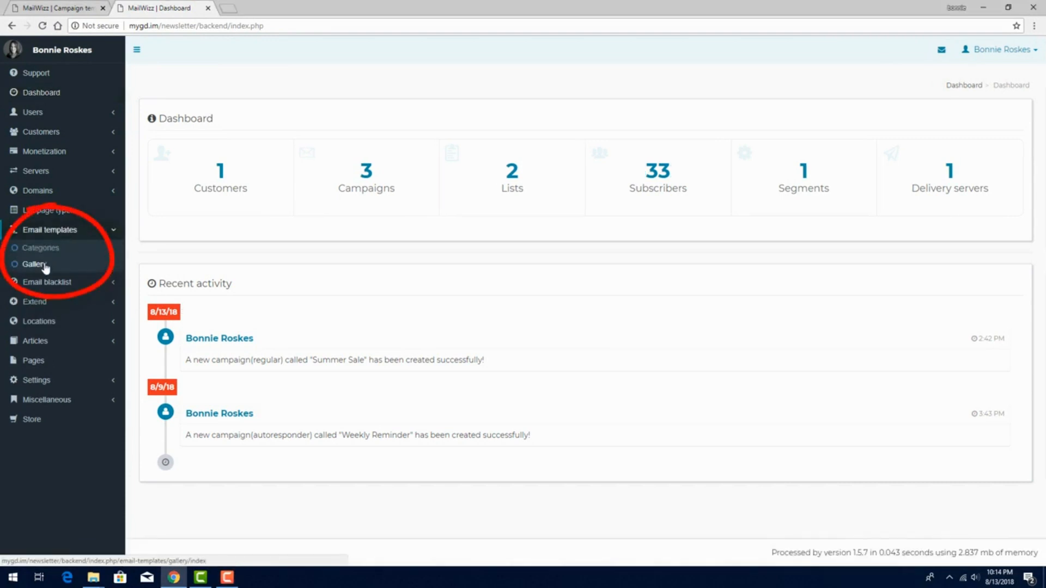
click(42, 264)
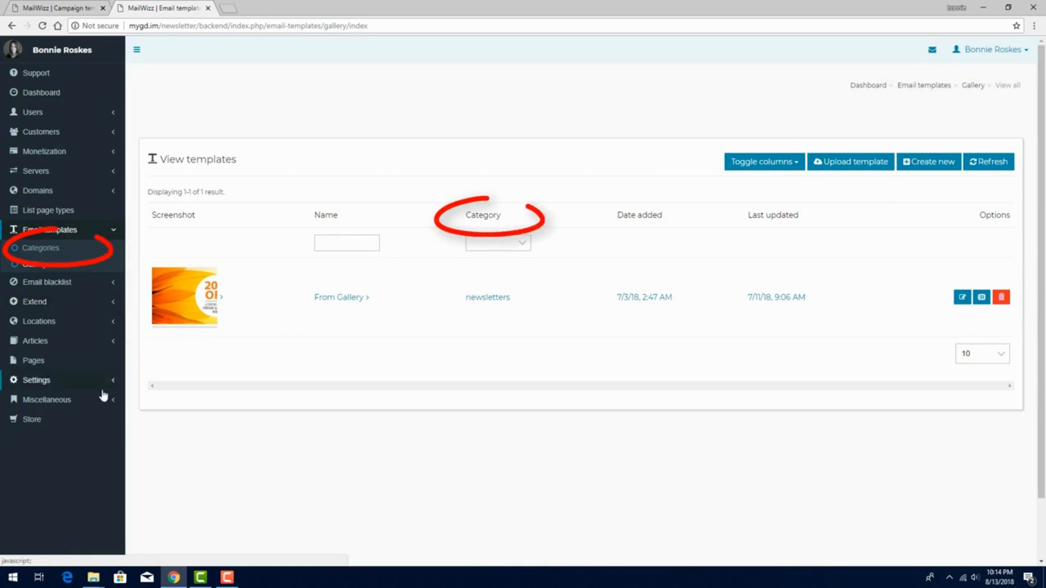
click(41, 249)
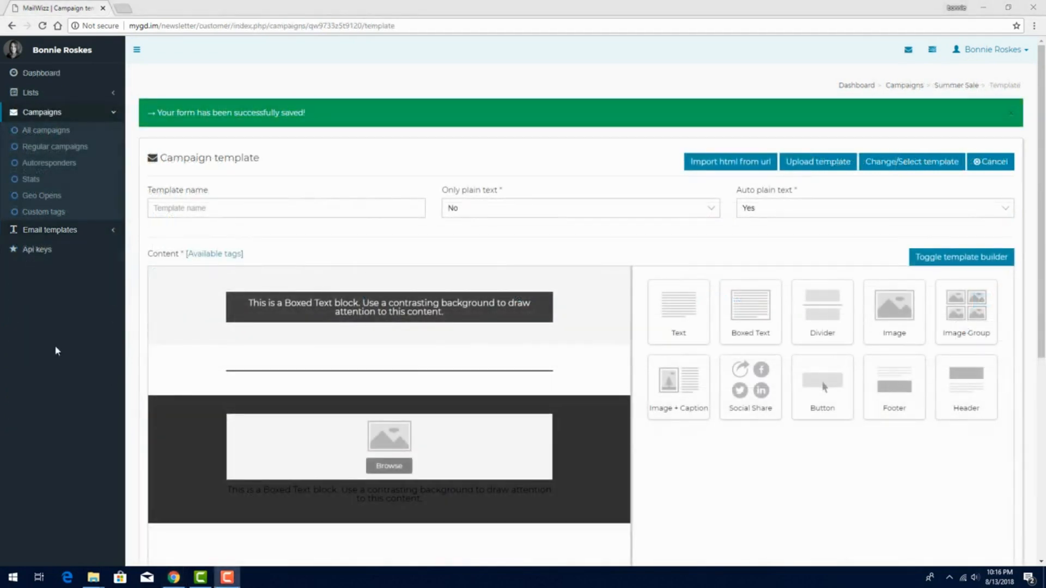
- Look at the email templates gallery in the customer area and bring up the customer's own templates list
click(49, 229)
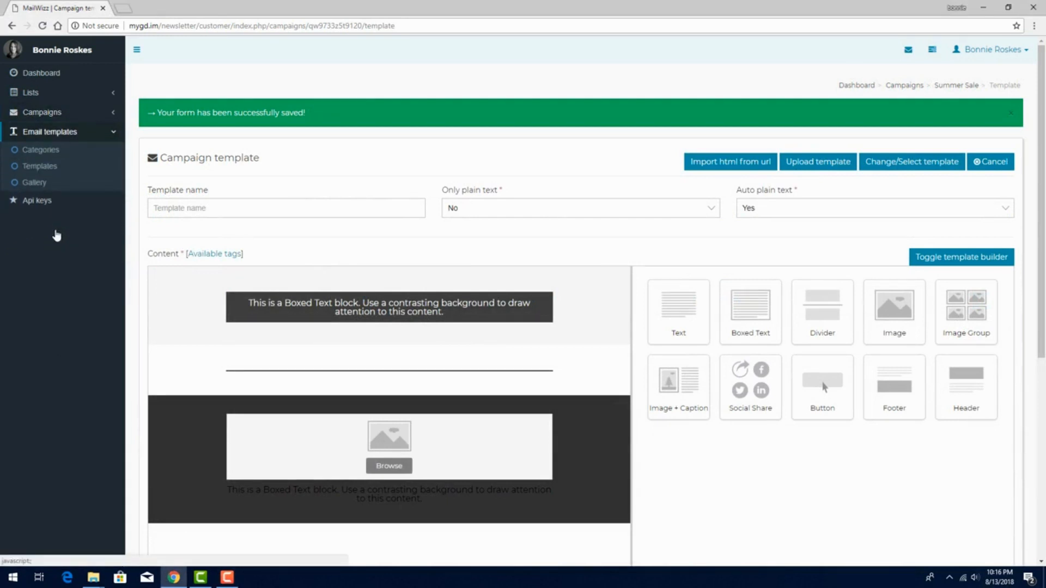
click(38, 183)
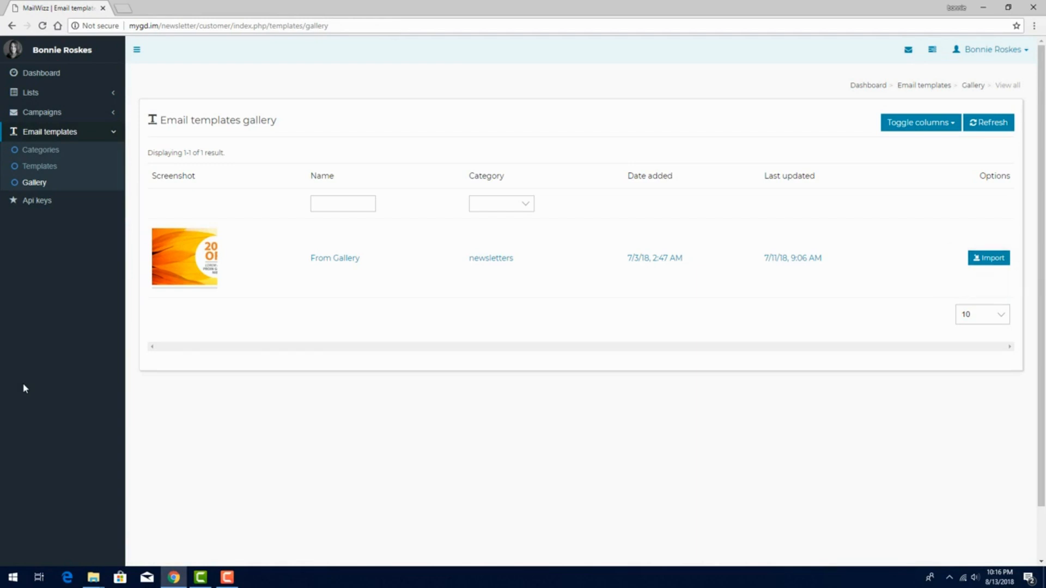
click(33, 166)
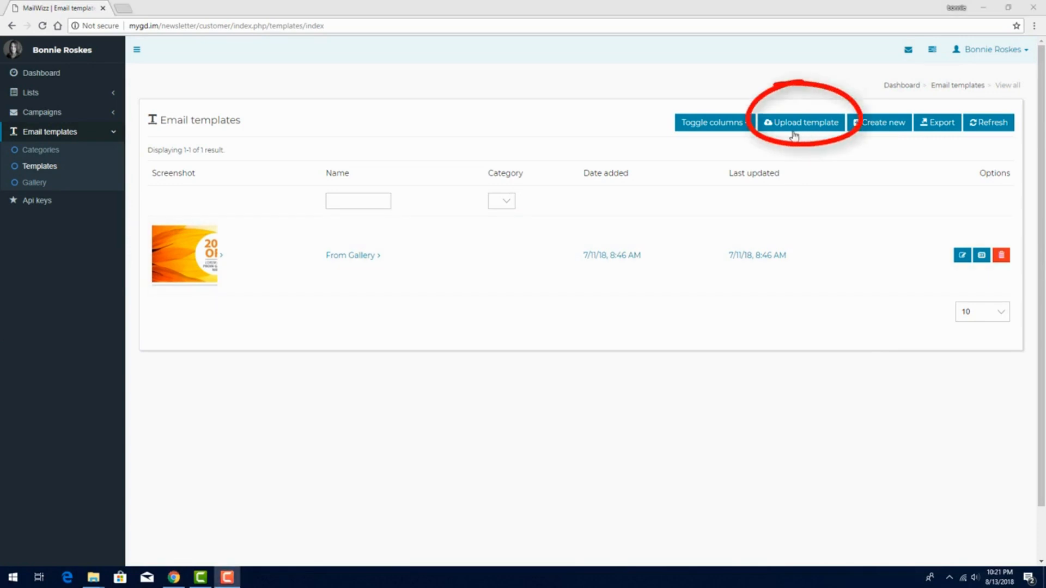
- Upload the archive mailwizz-template.zip as a new email template
click(794, 127)
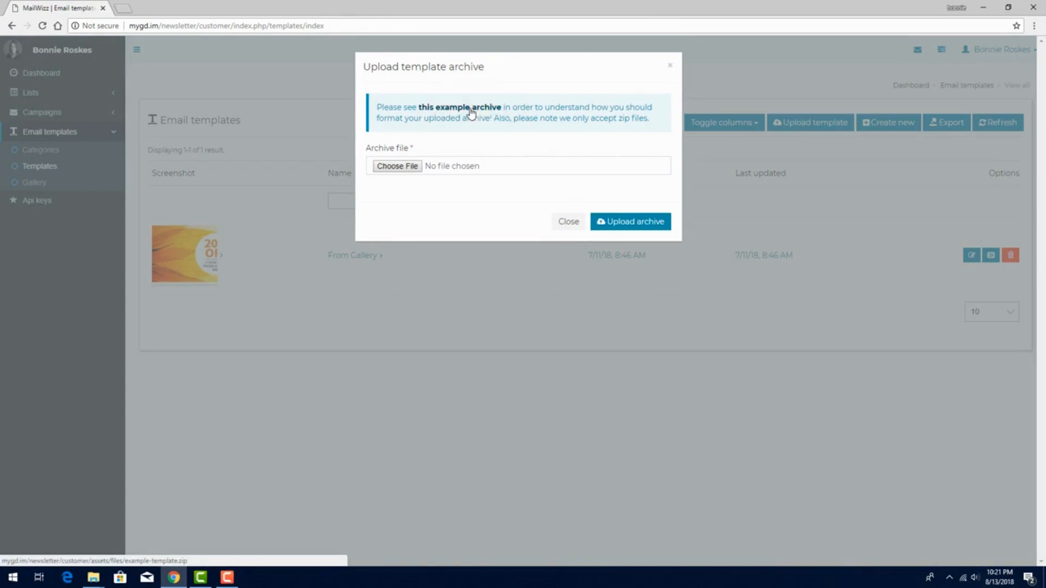
click(399, 167)
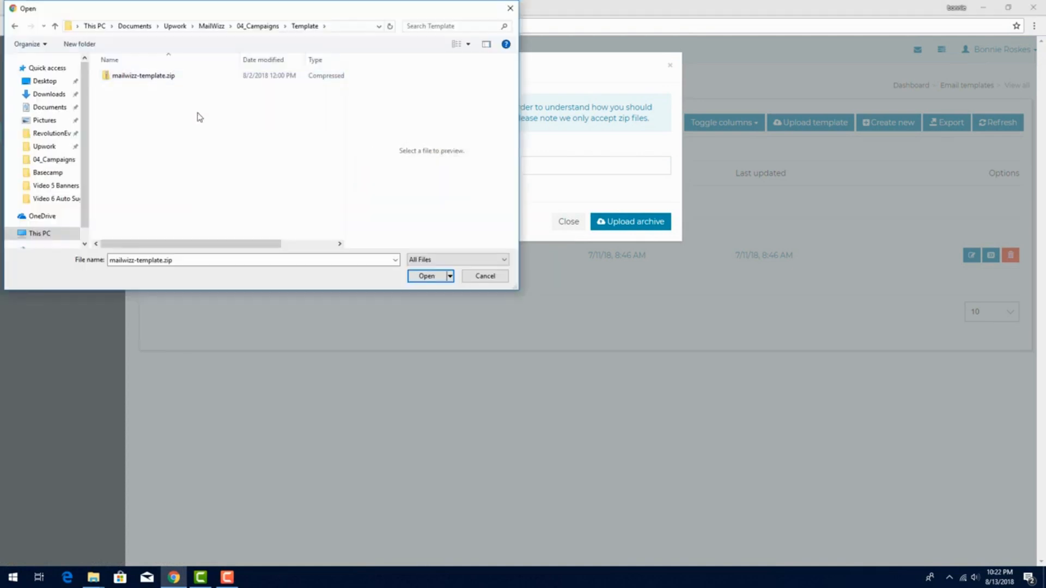
click(137, 79)
click(424, 277)
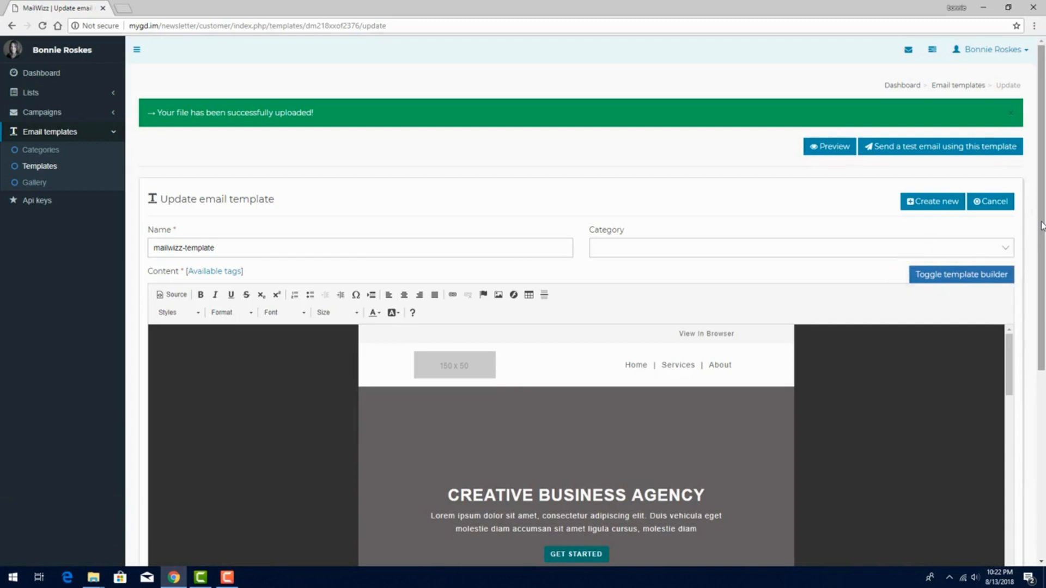
- Look through the content of the uploaded mailwizz-template and check the list of email templates
scroll(908, 348, down, 3)
scroll(908, 347, down, 15)
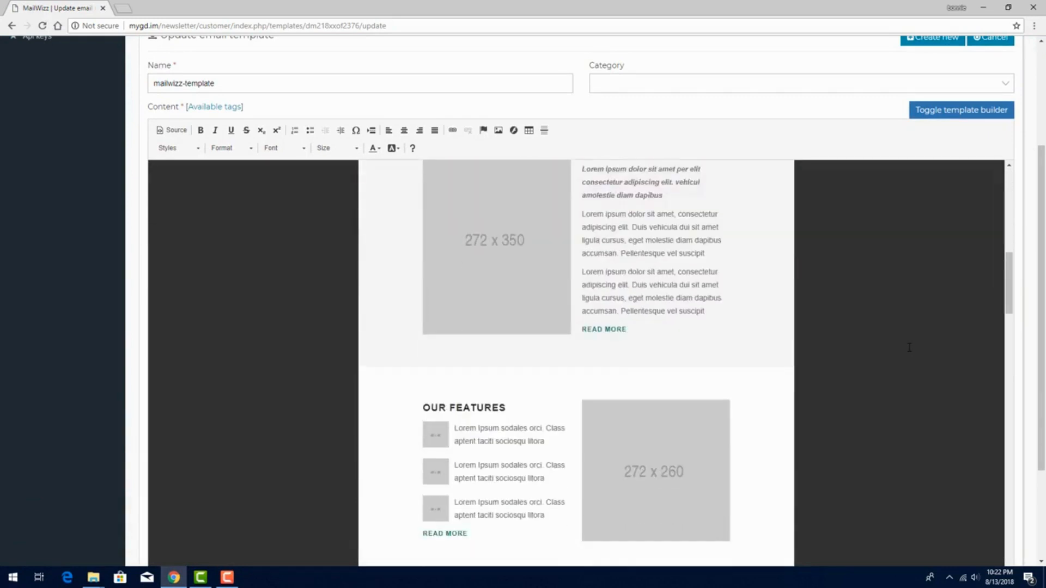
scroll(908, 347, down, 2)
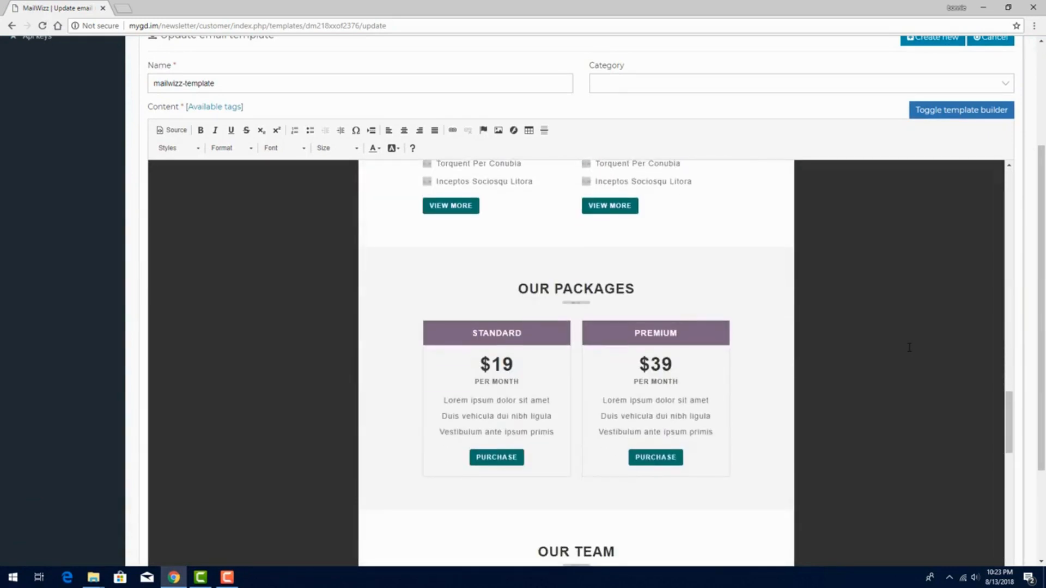
scroll(908, 347, up, 20)
scroll(909, 347, up, 2)
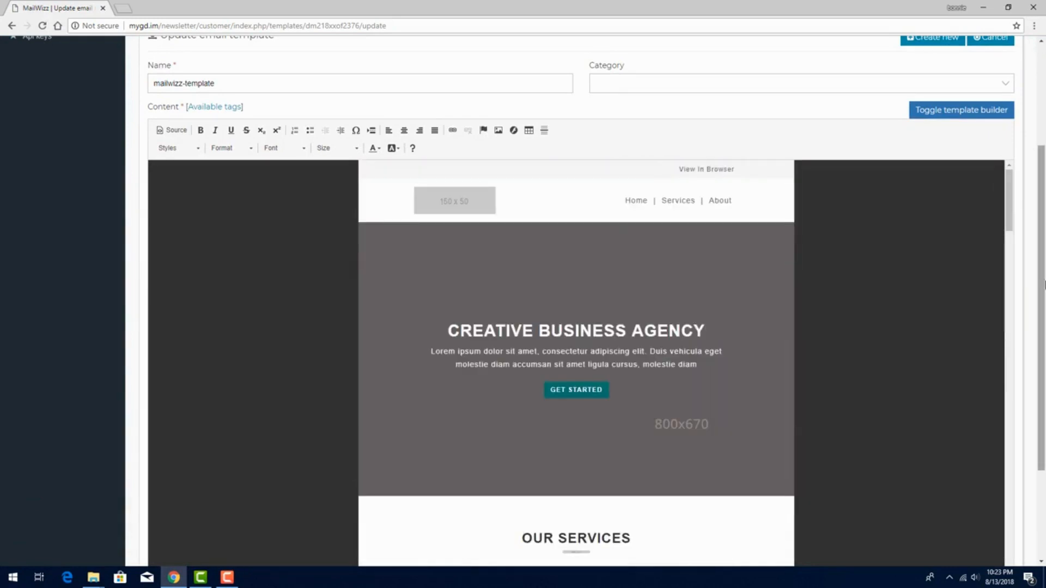
scroll(1015, 303, up, 3)
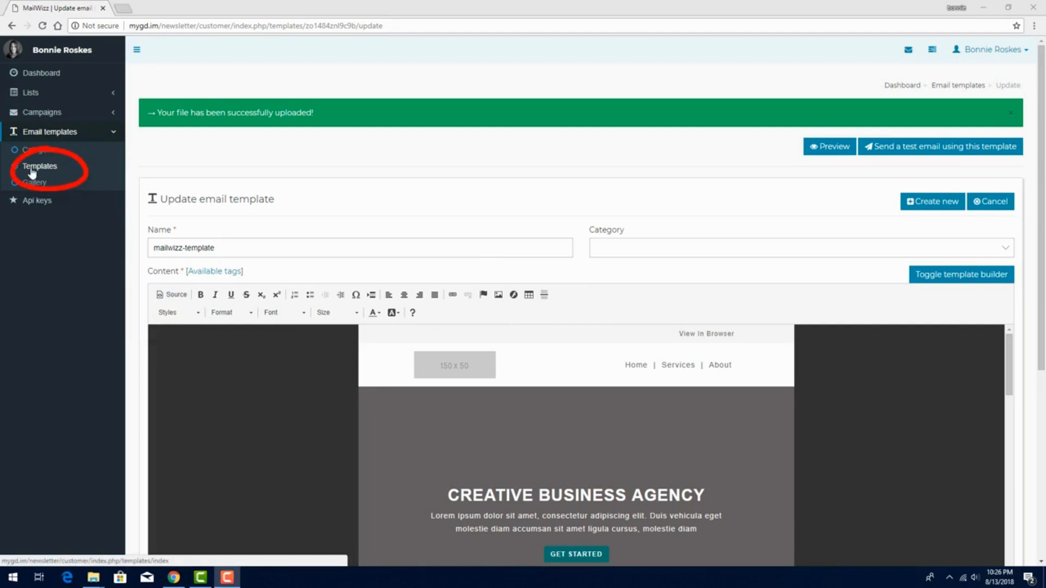
click(33, 167)
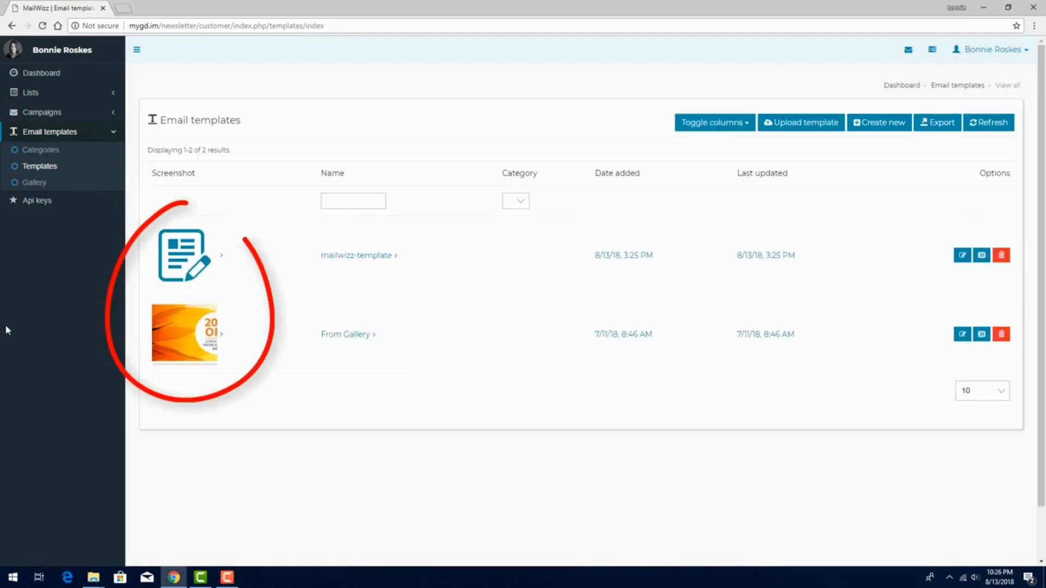
- Reopen the Summer Sale campaign from all campaigns and save its setup to reach the template stage
click(34, 112)
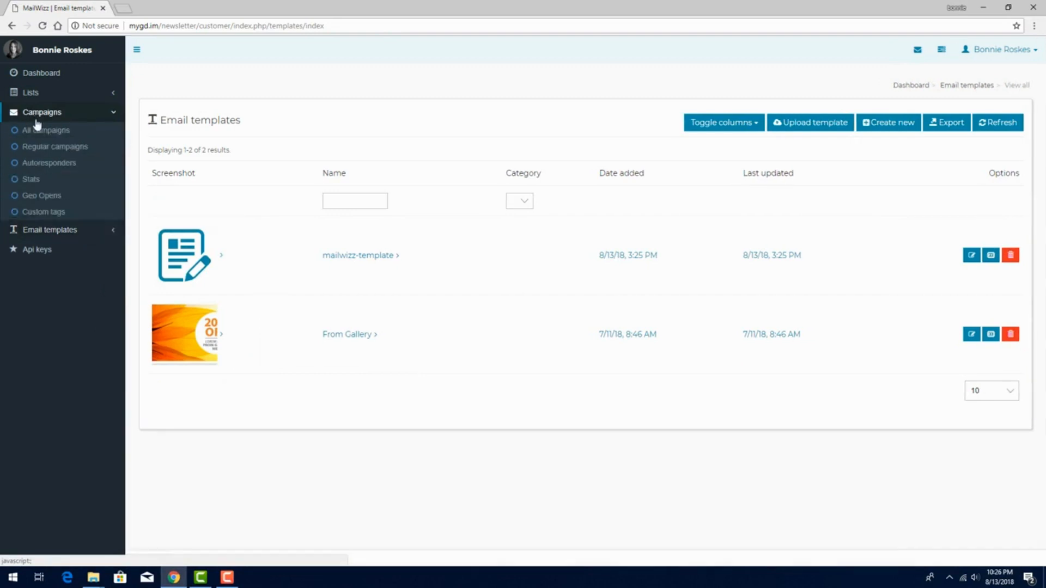
click(42, 132)
click(296, 236)
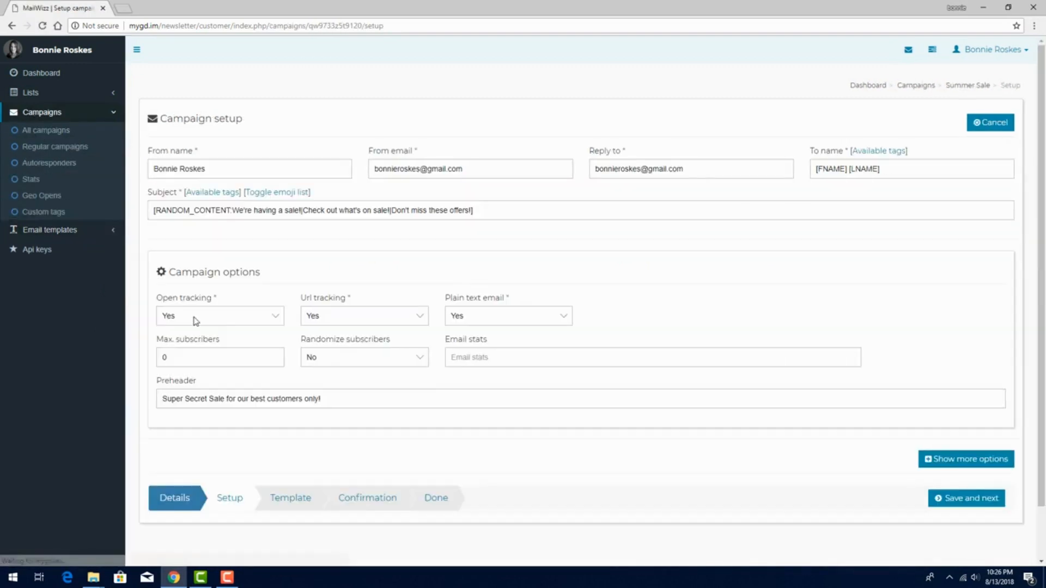
click(956, 502)
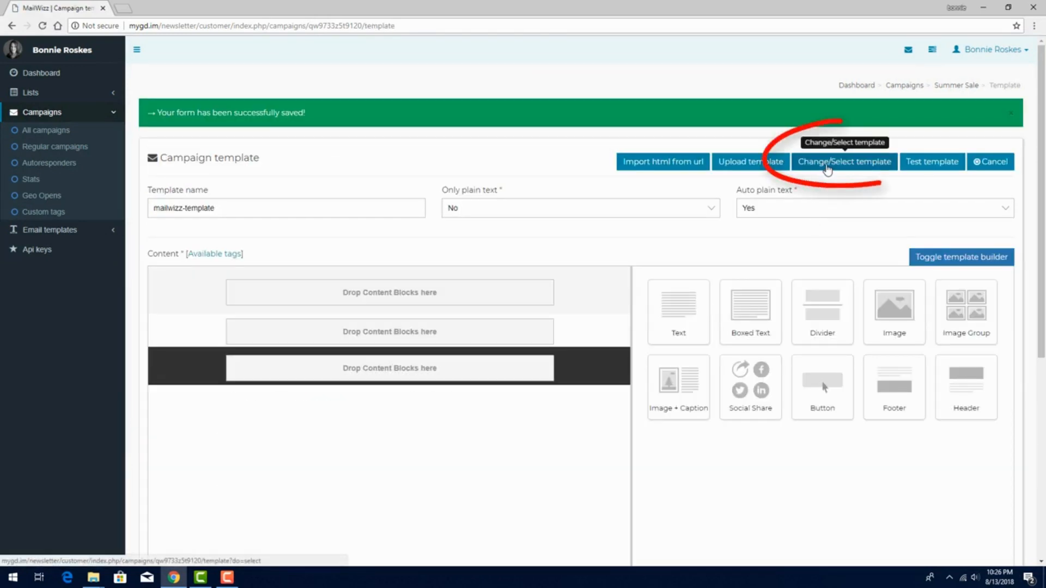
- Choose mailwizz-template as the campaign's template and switch from the template builder to the regular content editor
click(827, 162)
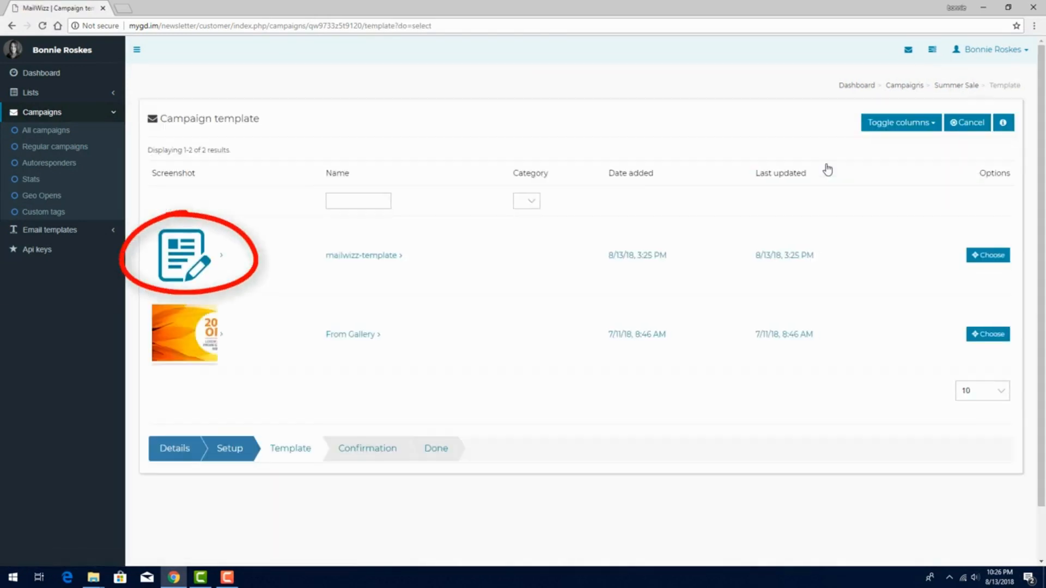
click(990, 256)
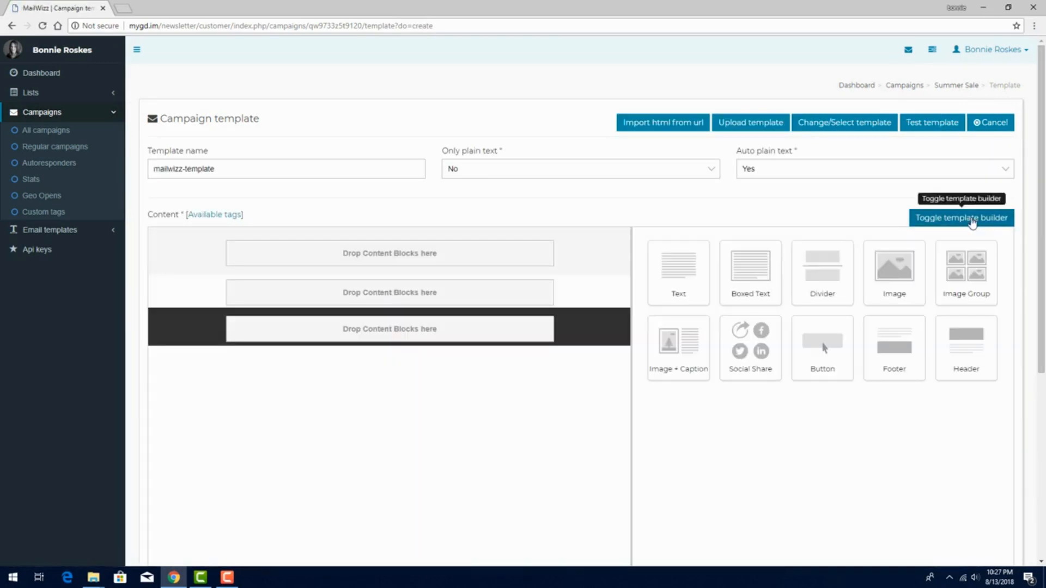
click(961, 217)
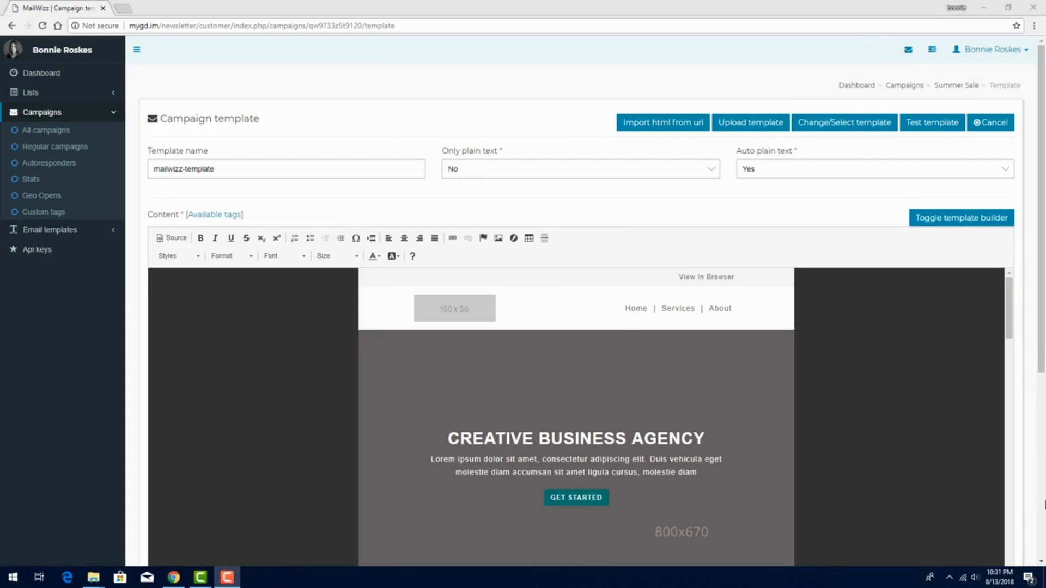
- Upload the archive mailwizz-template.zip directly into the campaign template, keeping Auto Plain Text at Yes
click(735, 125)
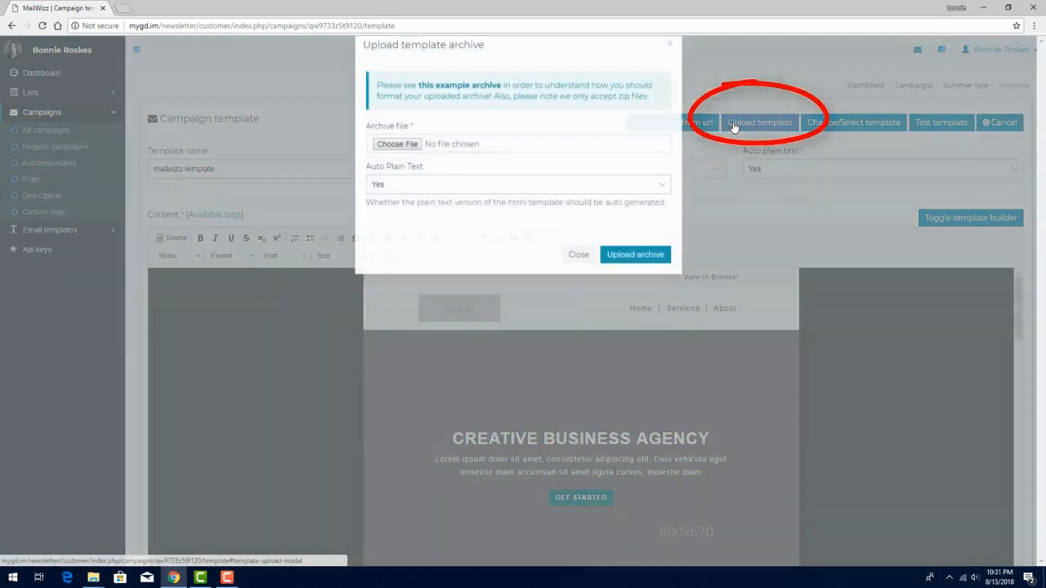
click(397, 170)
double_click(160, 76)
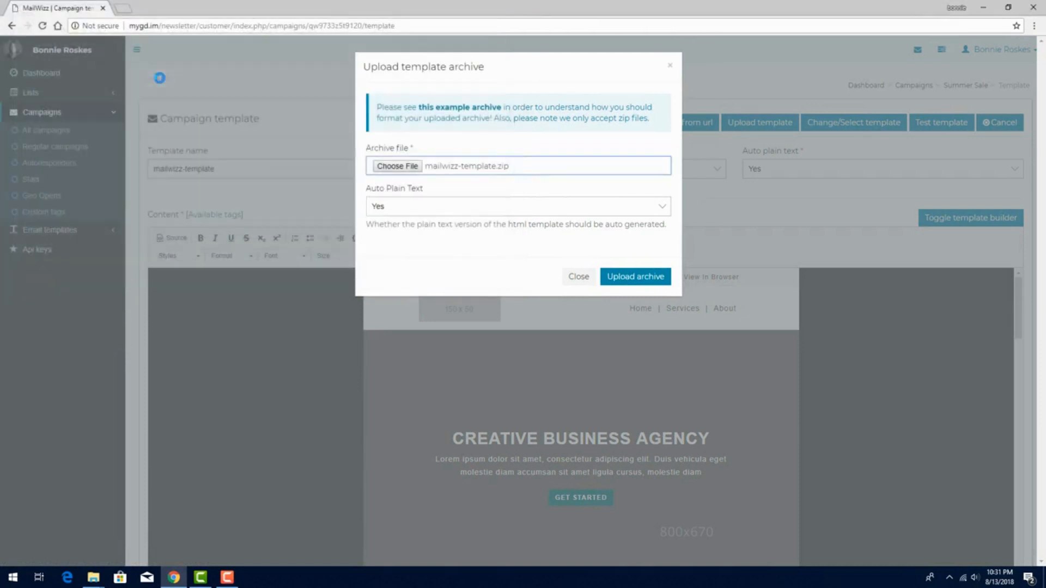
click(625, 277)
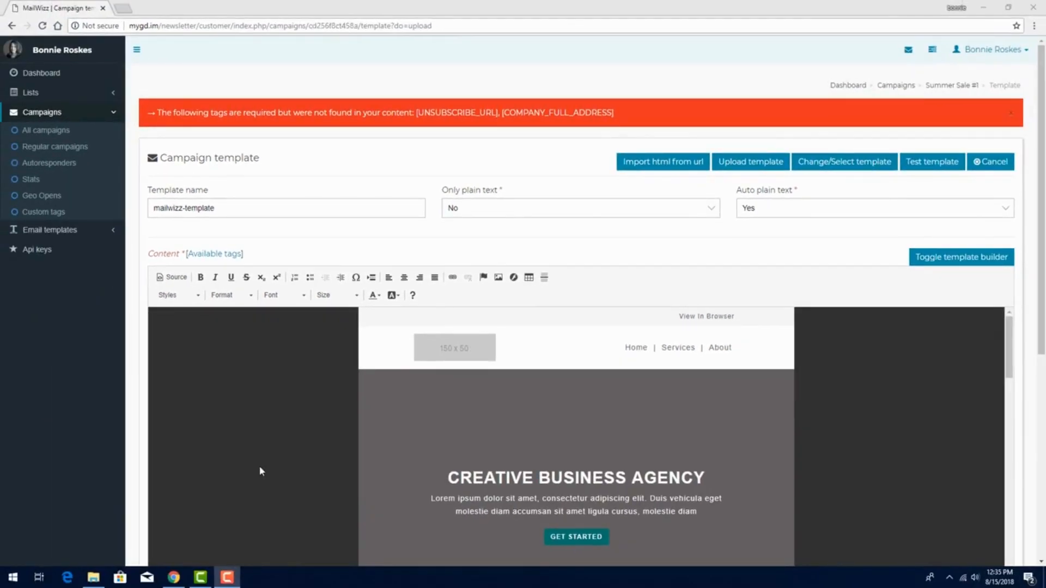
- Check the list of available tags and replace the street address in the template footer with the [COMPANY_FULL_ADDRESS] tag
click(221, 253)
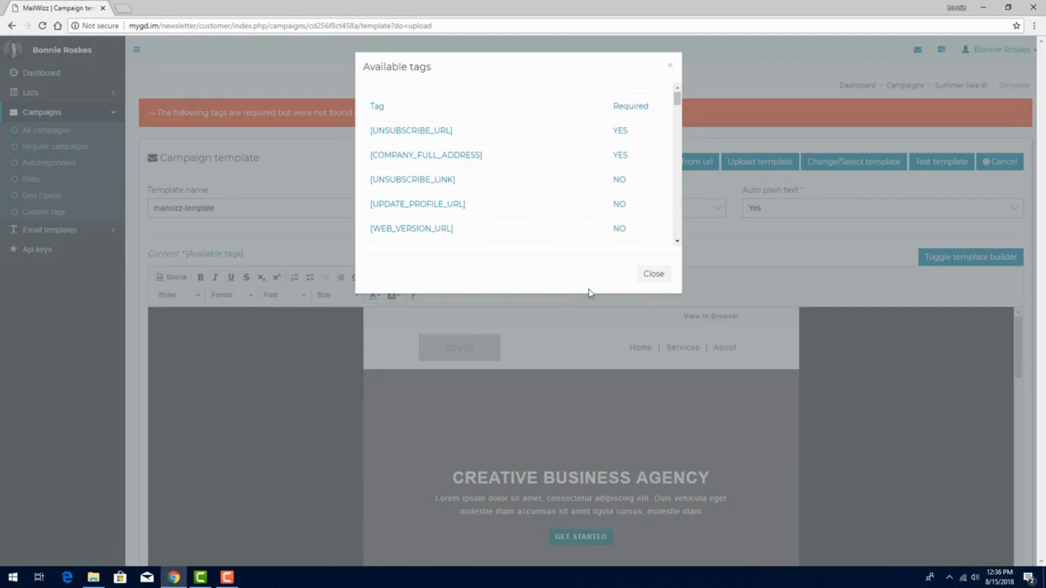
click(653, 274)
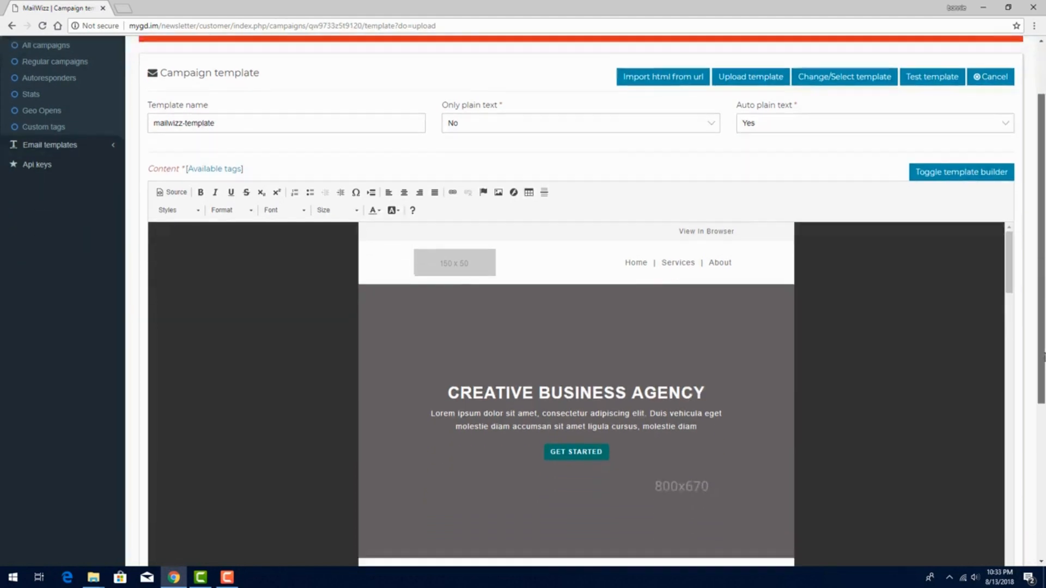
scroll(691, 327, down, 15)
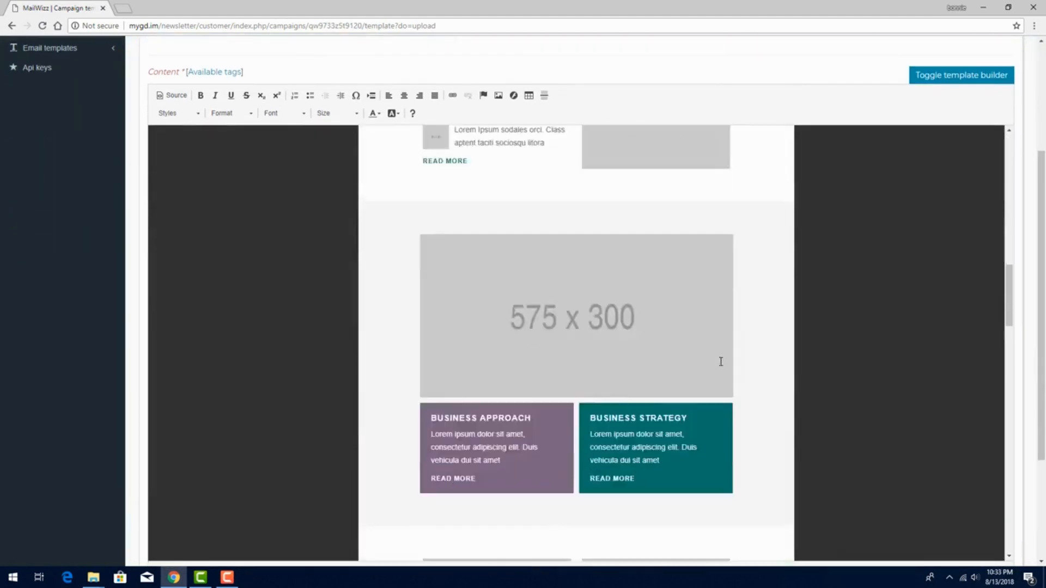
scroll(720, 362, down, 10)
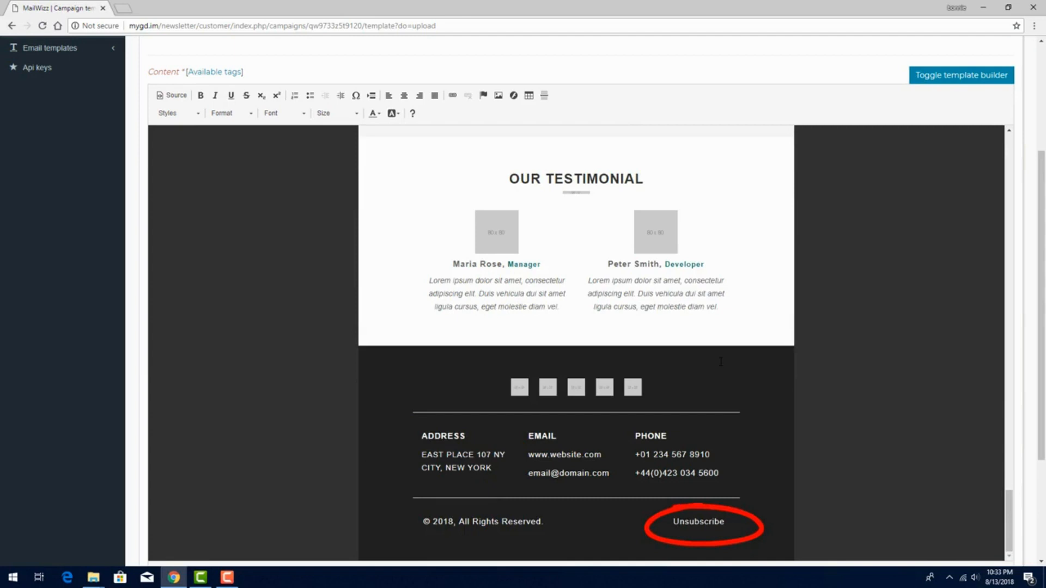
scroll(355, 444, down, 3)
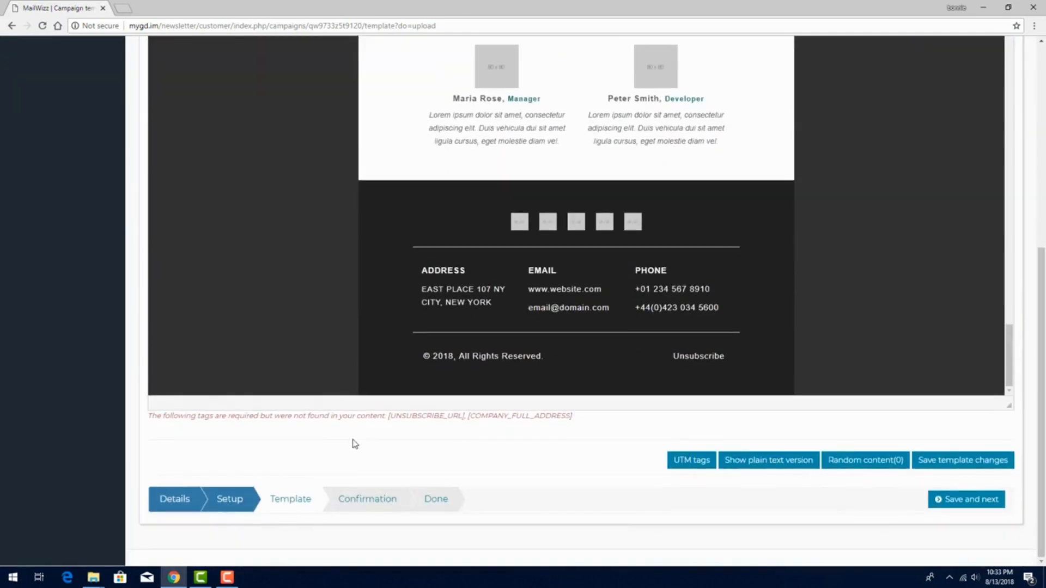
drag(466, 415, 576, 419)
key(ctrl+c)
drag(492, 302, 422, 288)
key(ctrl+v)
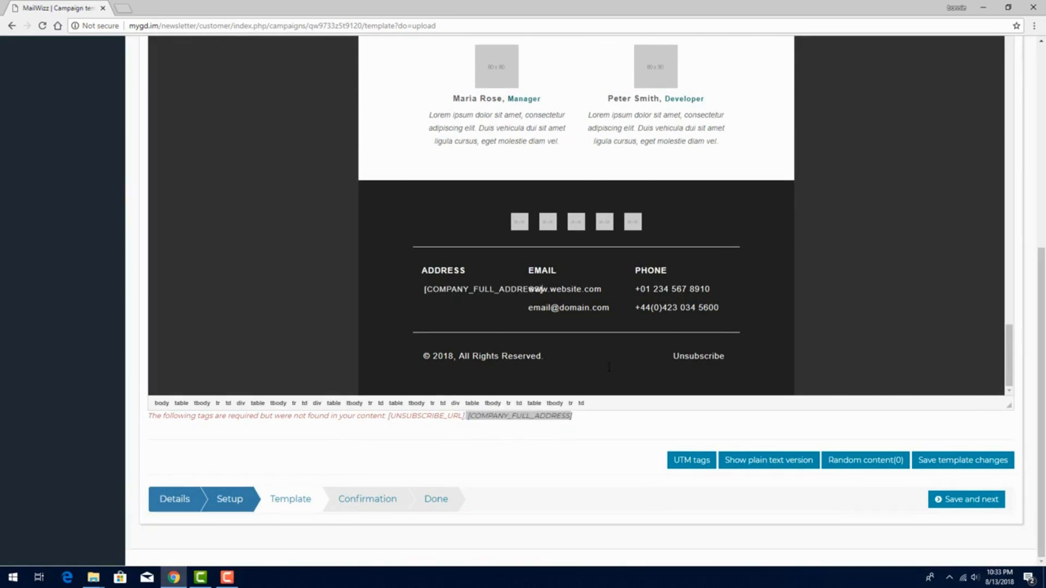
- Make the footer's Unsubscribe text a URL link with protocol <other> and address [UNSUBSCRIBE_URL], and save the template changes
click(694, 355)
double_click(694, 355)
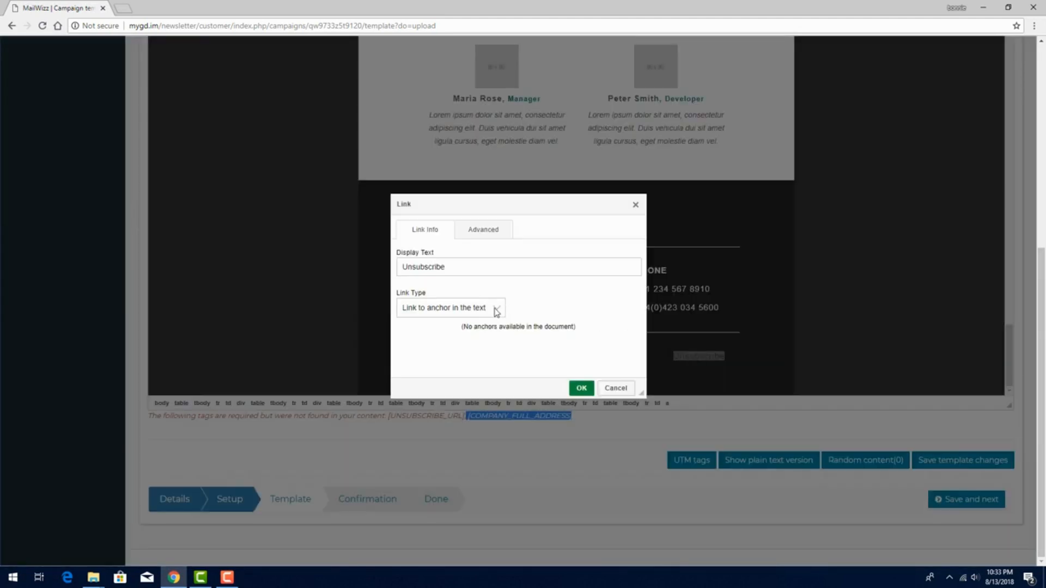
click(496, 311)
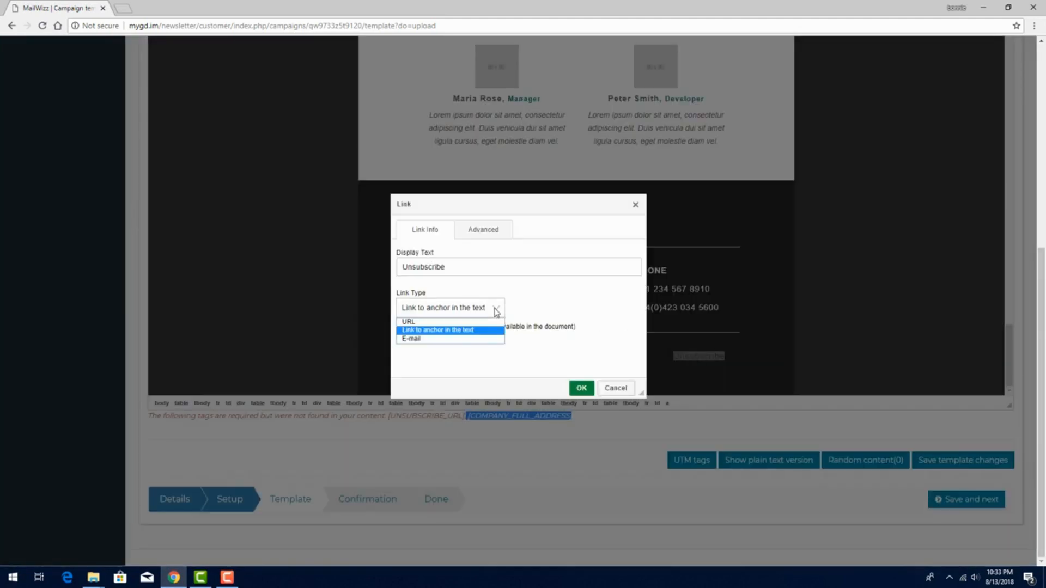
click(439, 320)
click(439, 345)
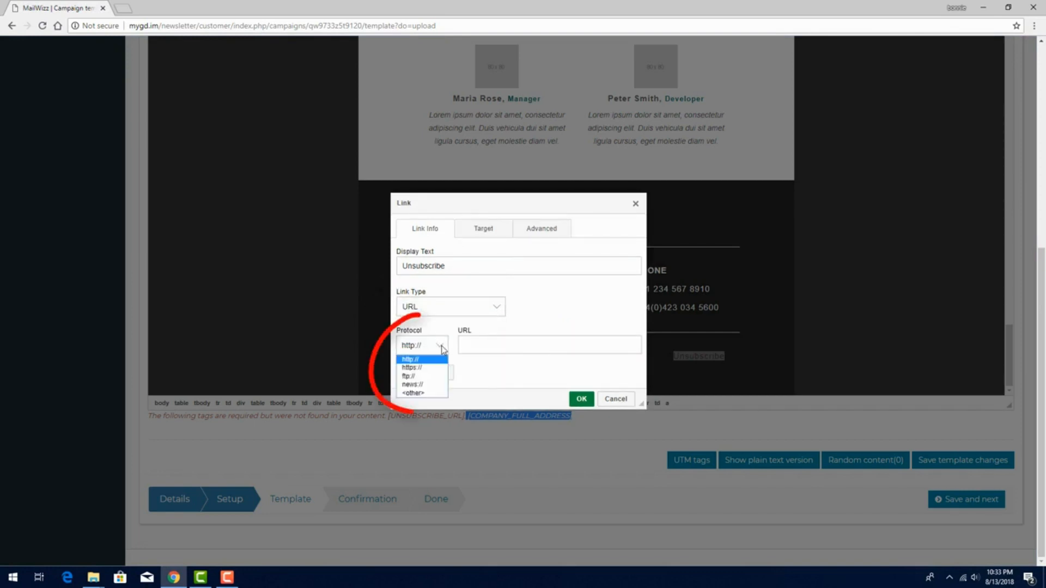
click(421, 393)
click(479, 346)
text([UNSUB)
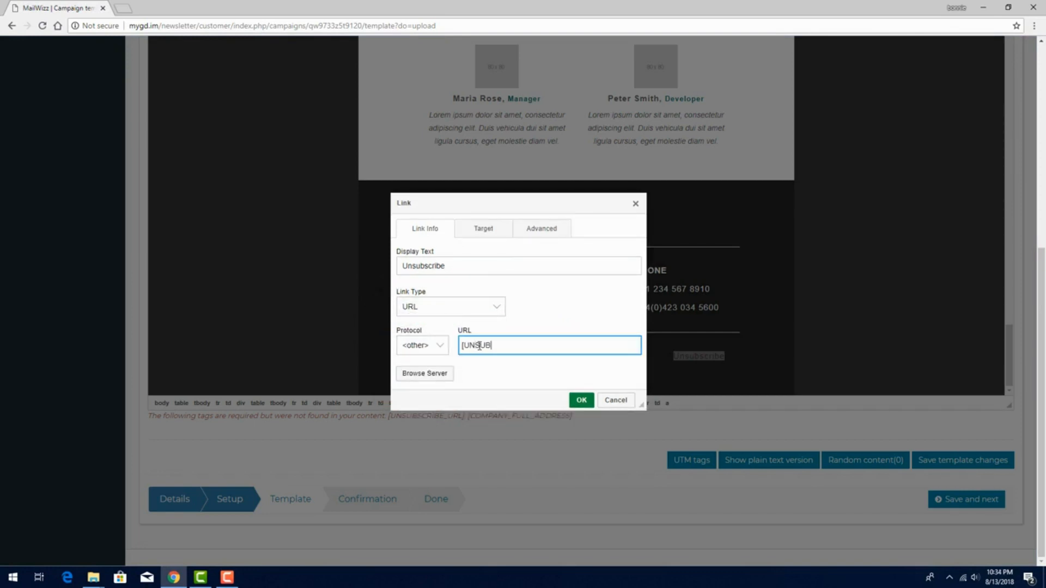
text(SCRIBE_URL])
click(581, 400)
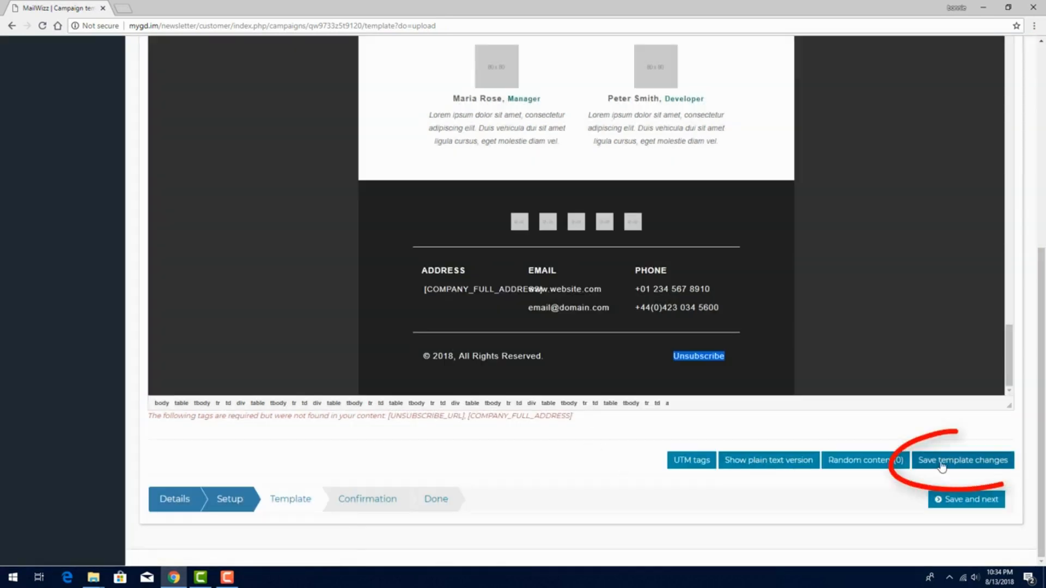
click(996, 463)
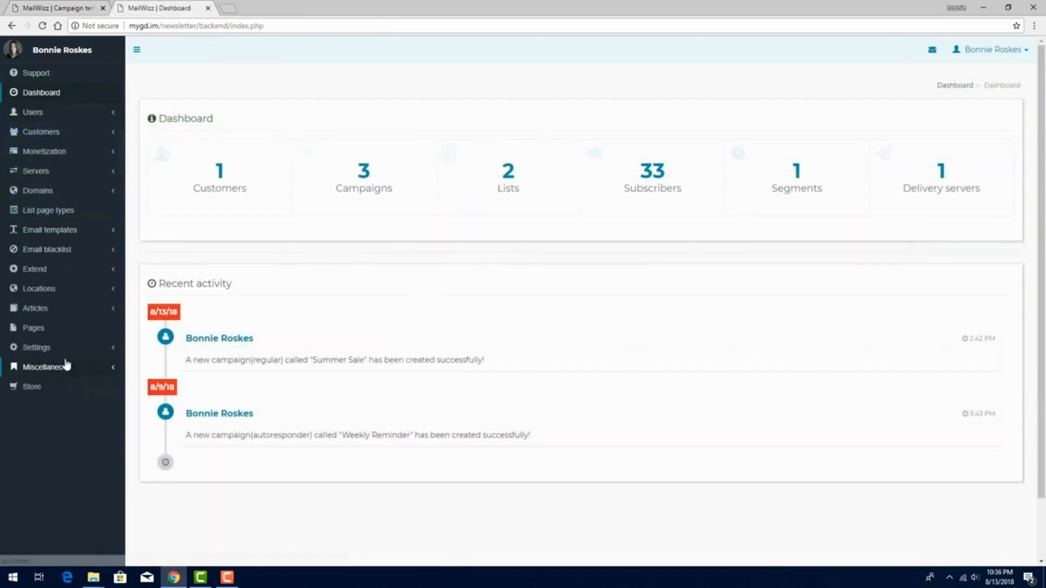
- Examine the campaign template tag settings in the backend and the requirement options for [UNSUBSCRIBE_URL], leaving them as they are
click(36, 347)
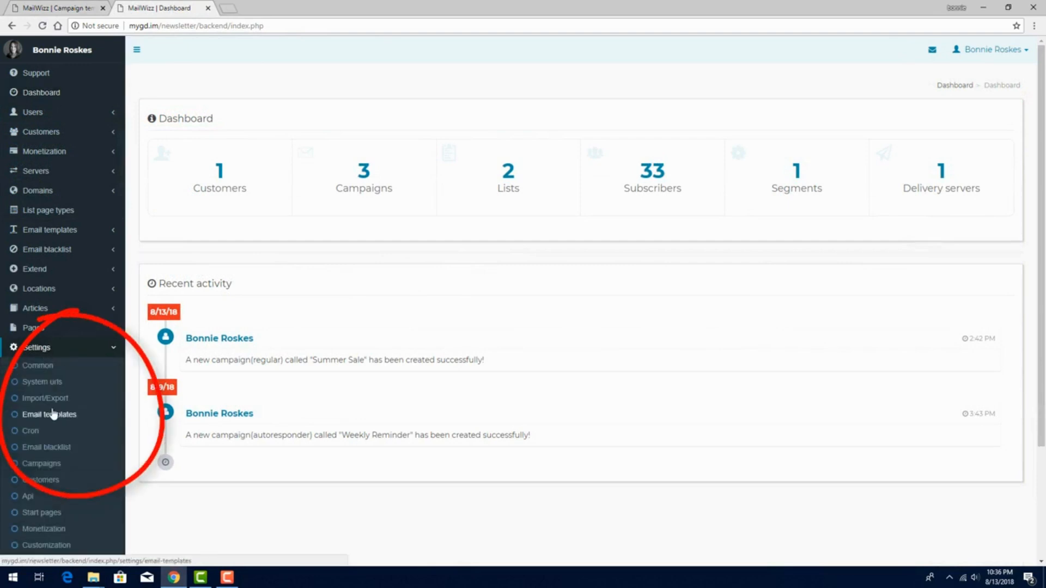
click(42, 464)
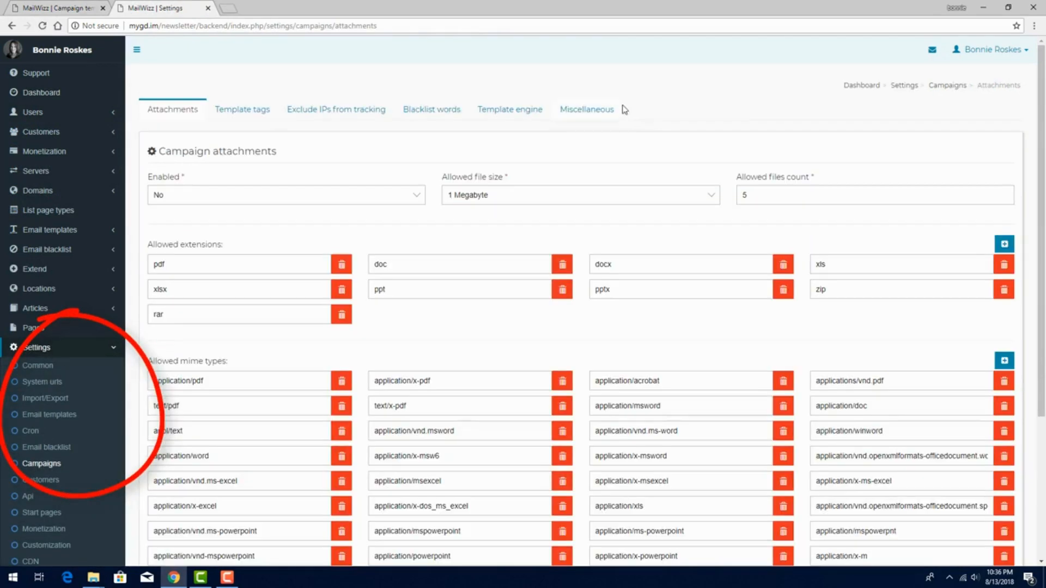
click(243, 113)
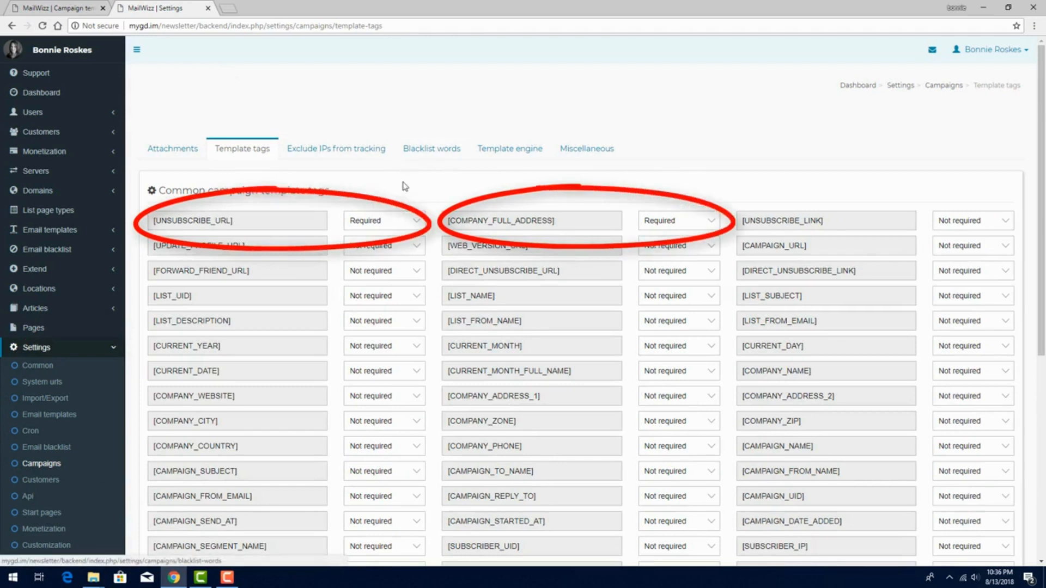
click(397, 220)
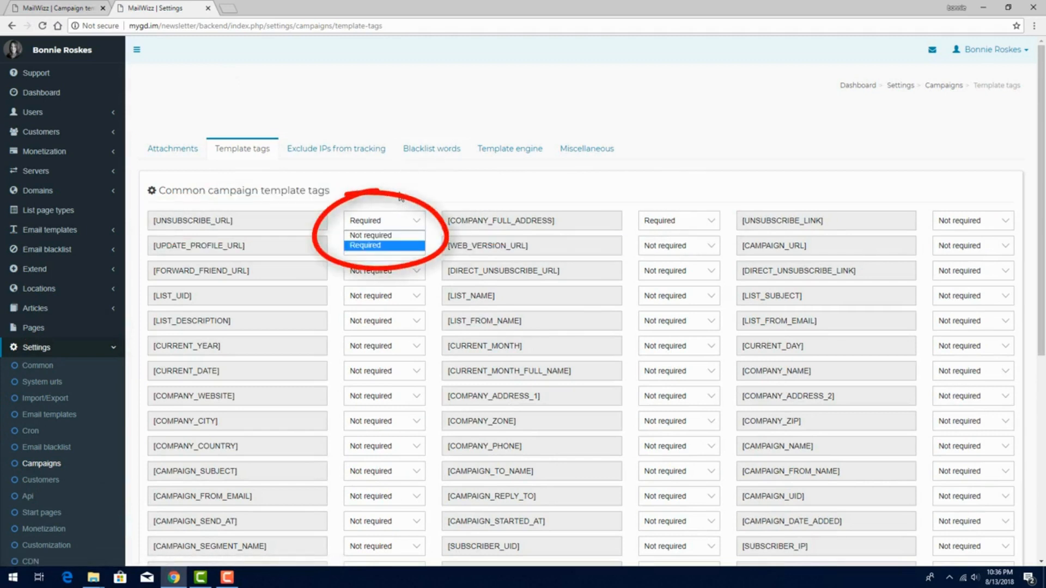
click(401, 197)
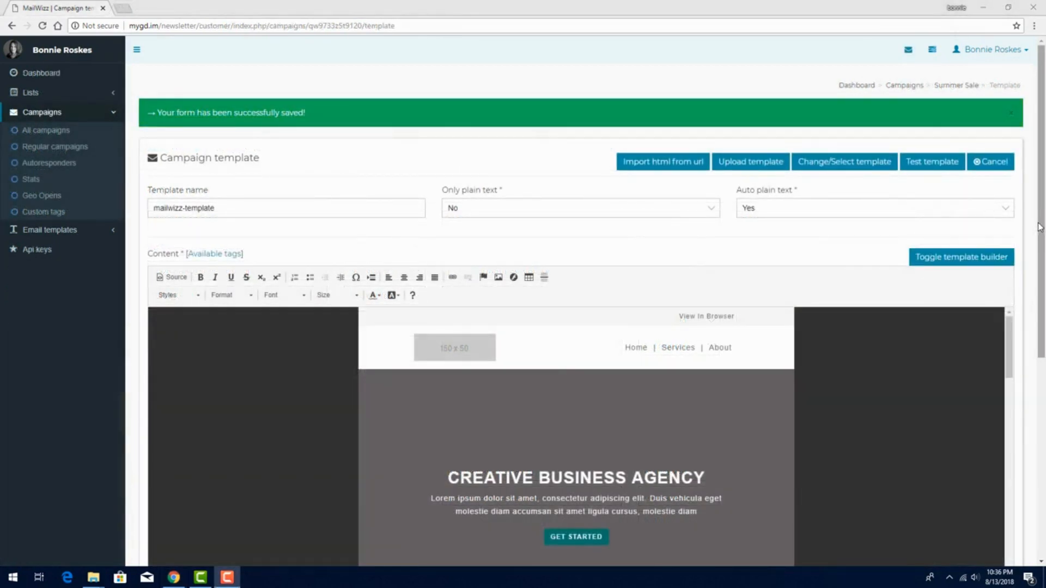
- Look at the Google UTM tags pattern dialog of the campaign template and close it without entering a pattern
drag(1041, 231, 1042, 447)
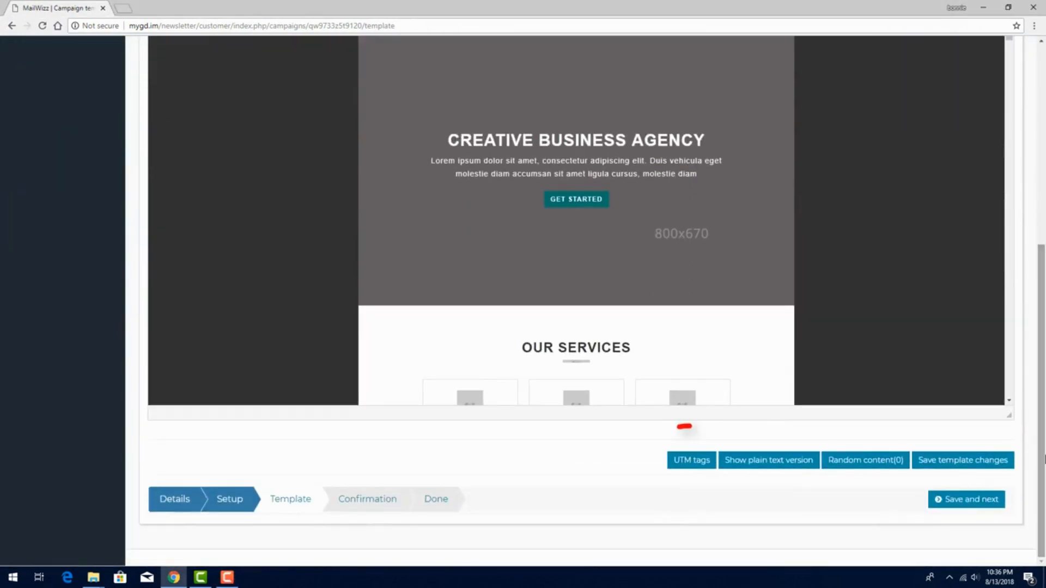
click(700, 463)
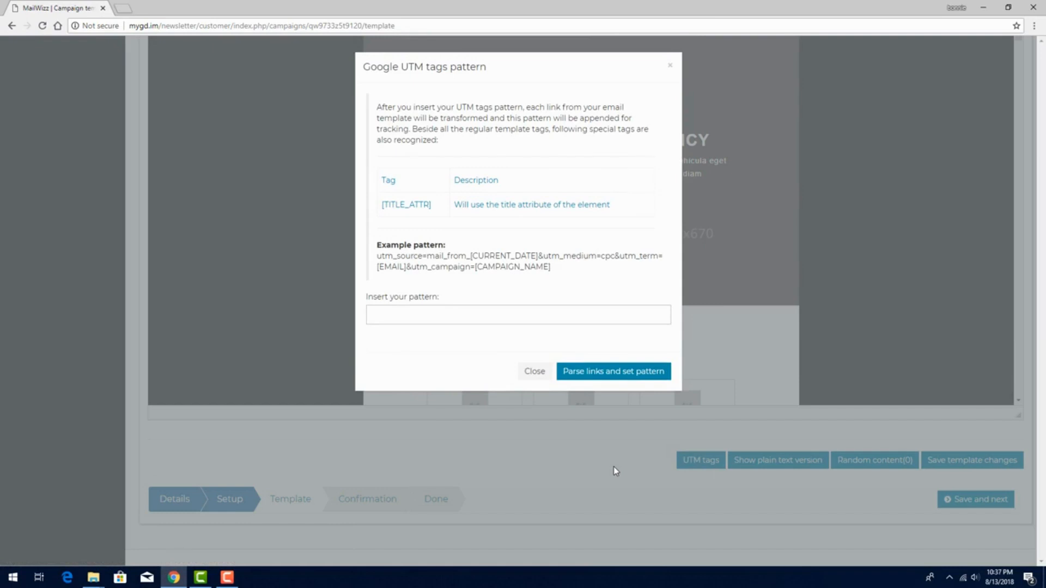
click(532, 375)
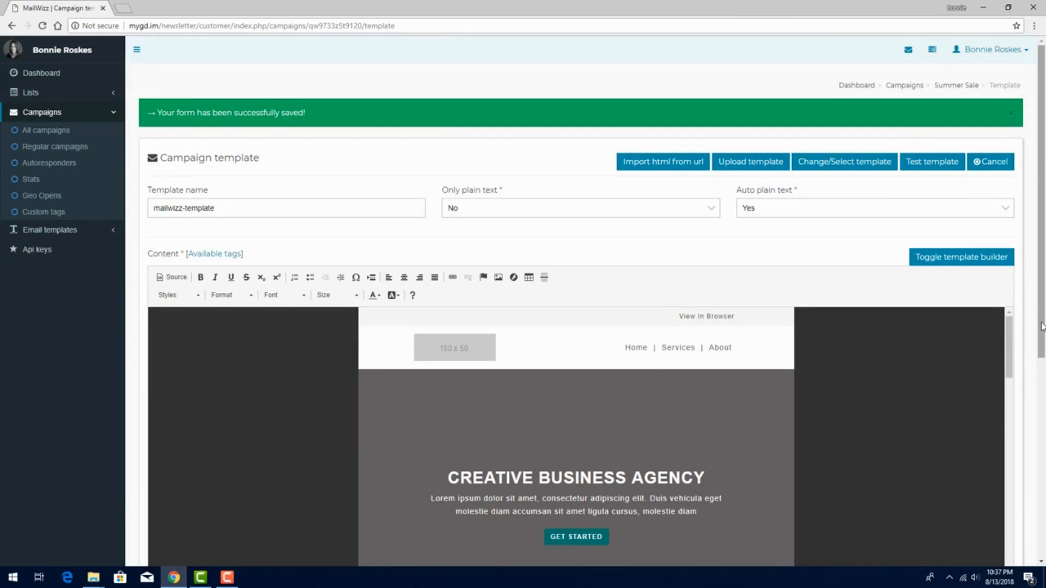
- Save the template to reach campaign confirmation and enable advanced recurring, keeping the interval at every day
scroll(577, 300, down, 6)
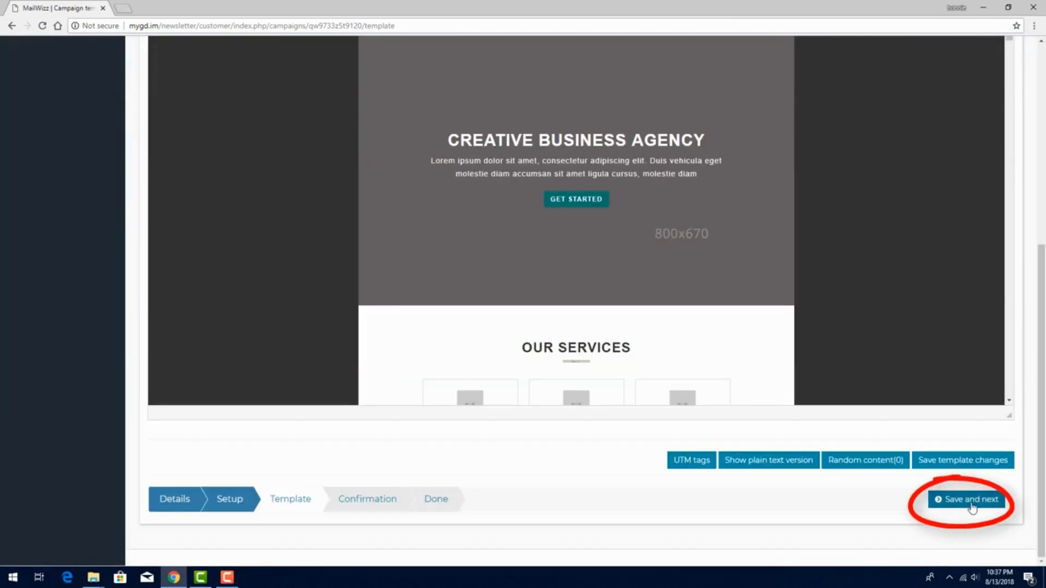
click(971, 500)
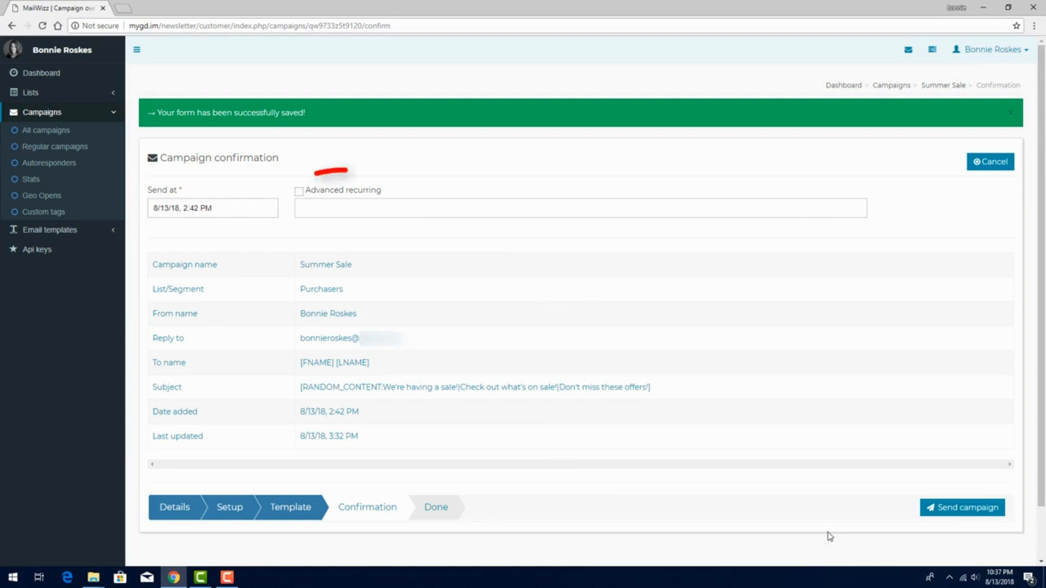
click(299, 192)
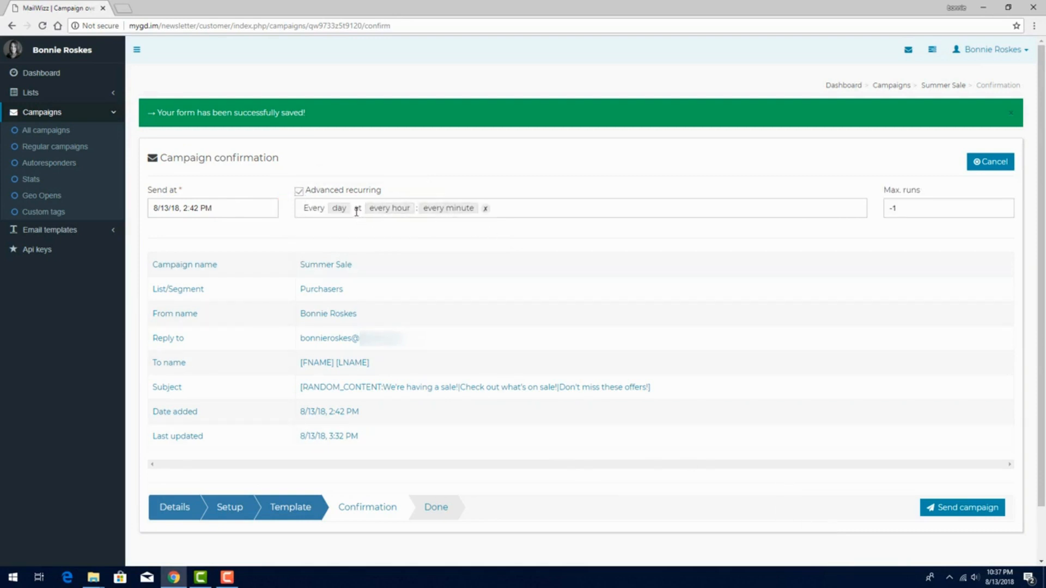
click(339, 208)
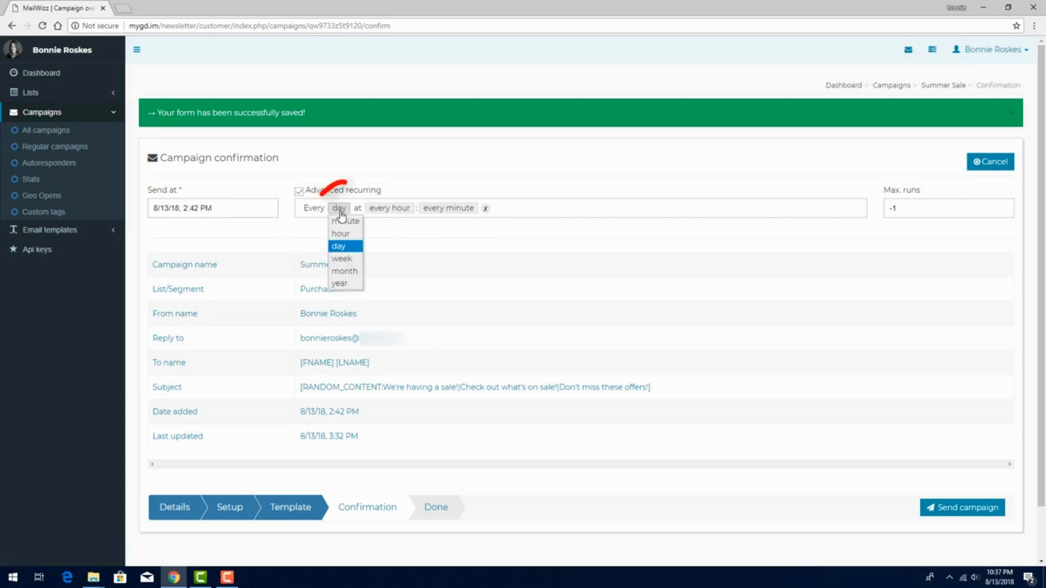
click(380, 233)
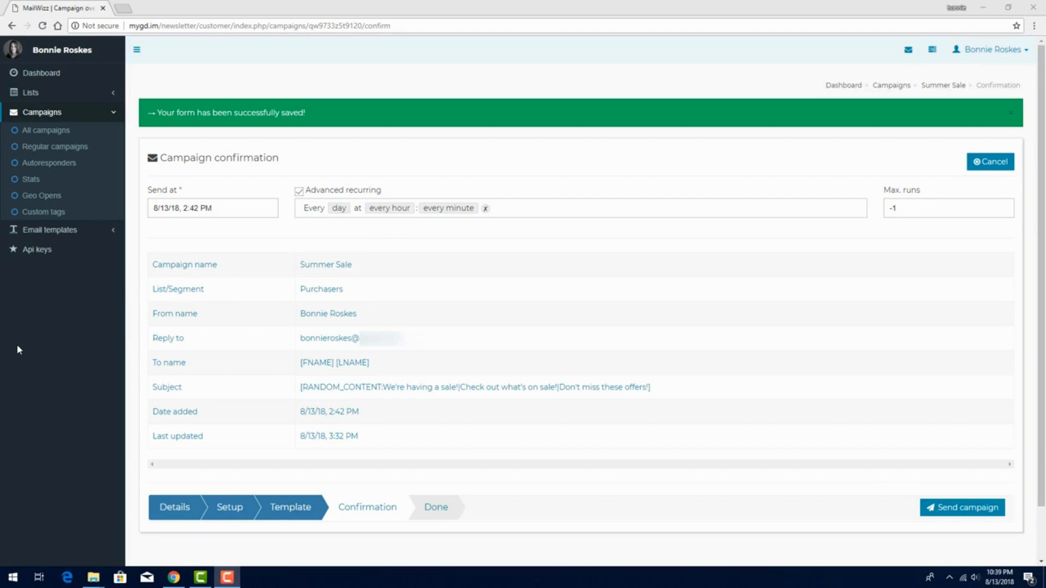
- Start a new campaign from the autoresponders list and set its type to Autoresponder
mouse_move(54, 147)
mouse_down()
mouse_move(47, 184)
mouse_move(112, 161)
mouse_move(54, 148)
mouse_up()
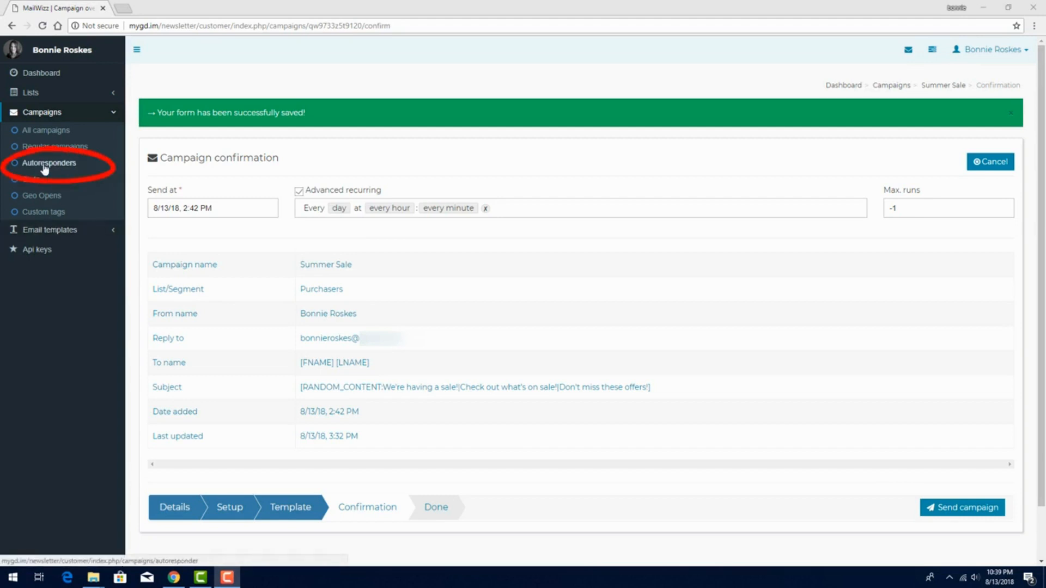
click(45, 169)
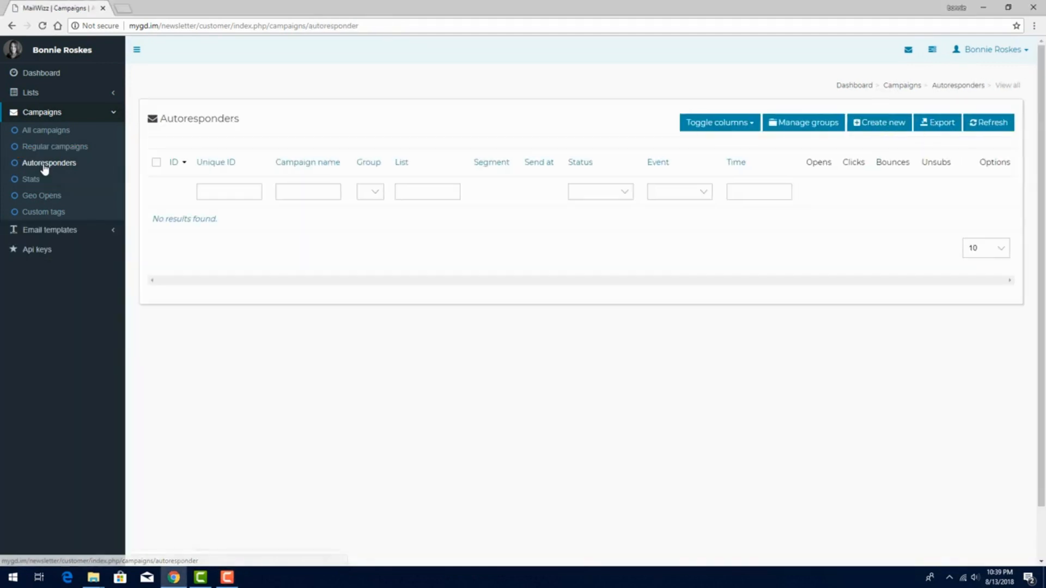
mouse_move(880, 98)
mouse_down()
mouse_move(833, 136)
mouse_move(927, 113)
mouse_up()
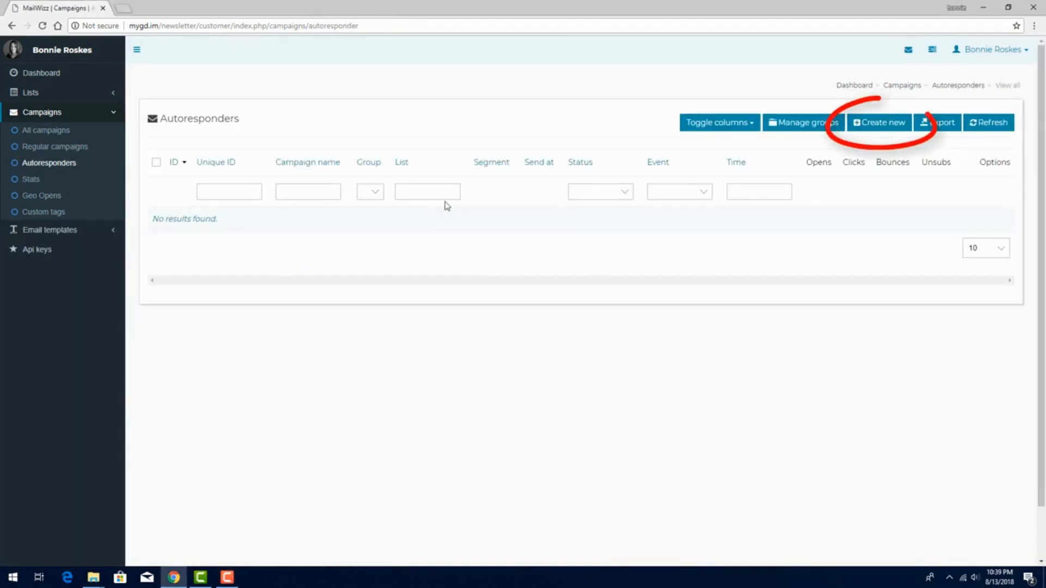
click(882, 126)
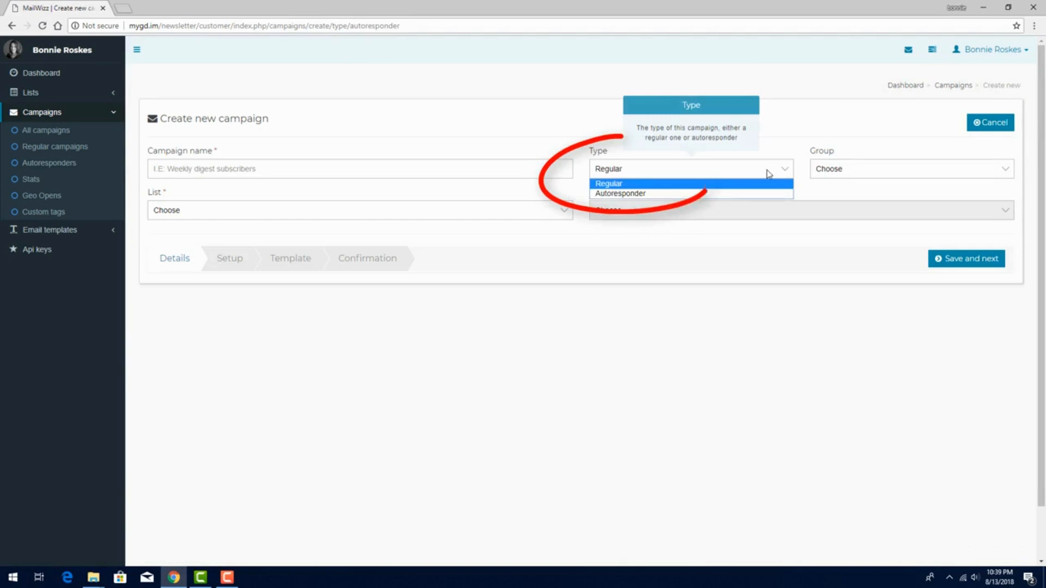
click(716, 191)
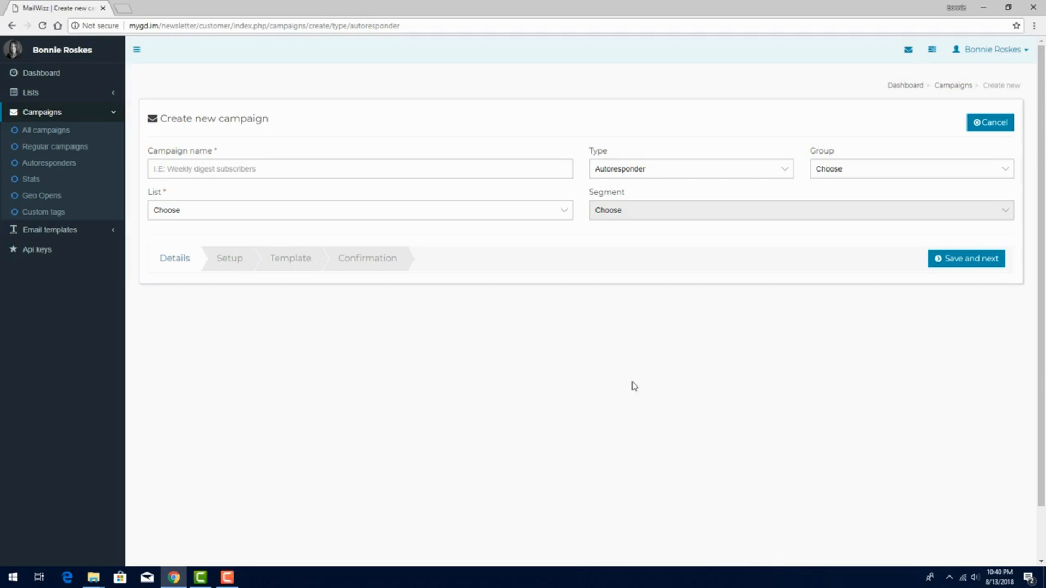
- Name the autoresponder campaign Weekly Tip, assign the Blog Subscribers list, and save to reach the setup stage
click(556, 165)
text(Weekly T)
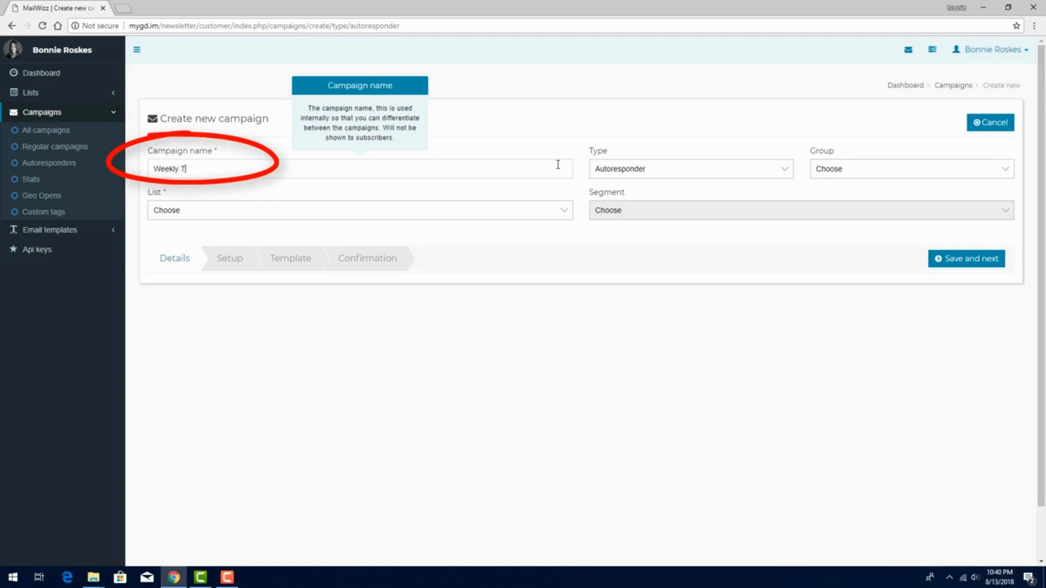
text(ip)
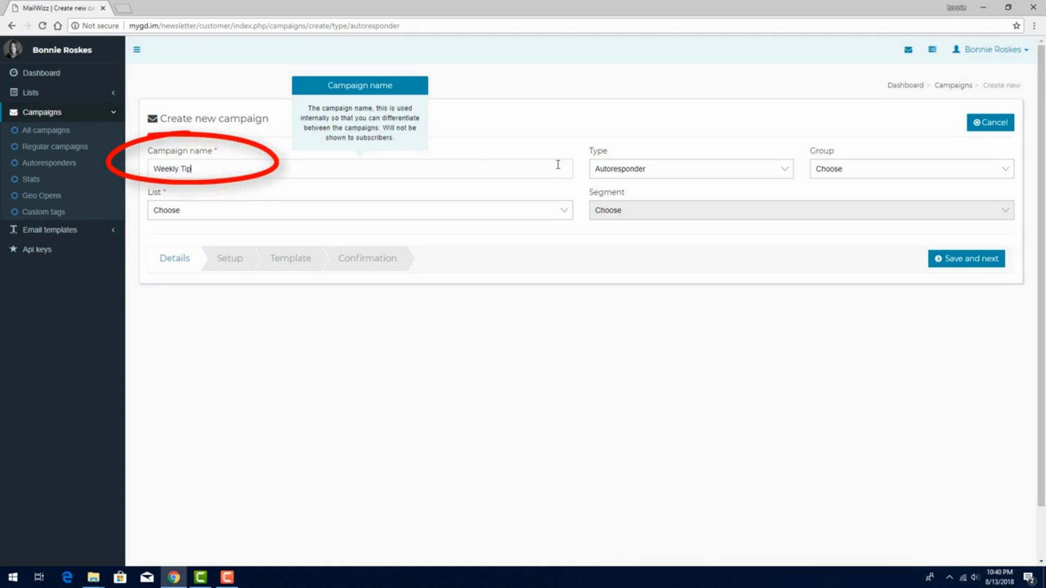
click(505, 217)
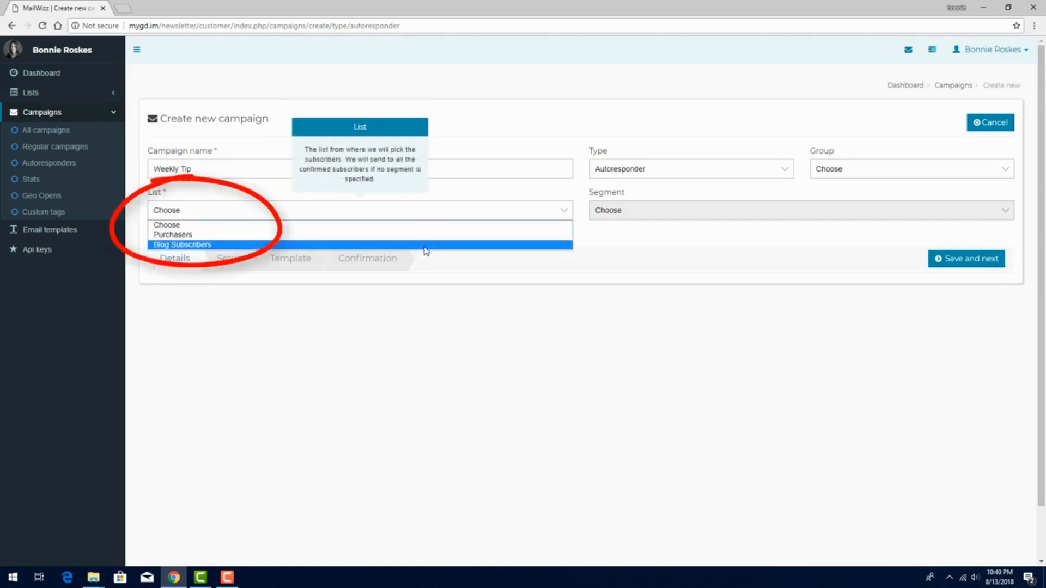
click(425, 245)
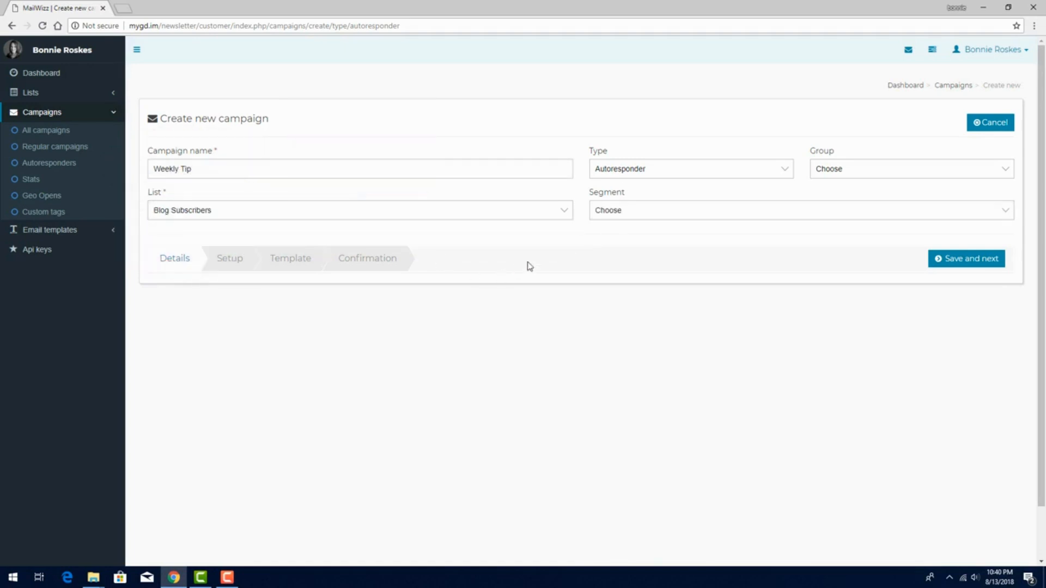
click(952, 261)
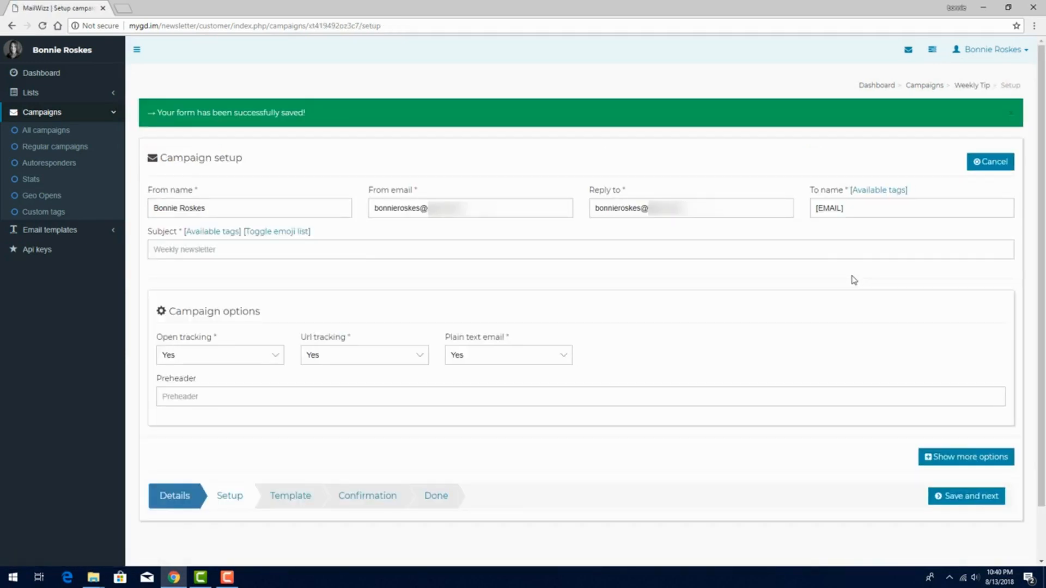
- Set the campaign subject to "Tip of the week" and save to reach the template stage
click(477, 250)
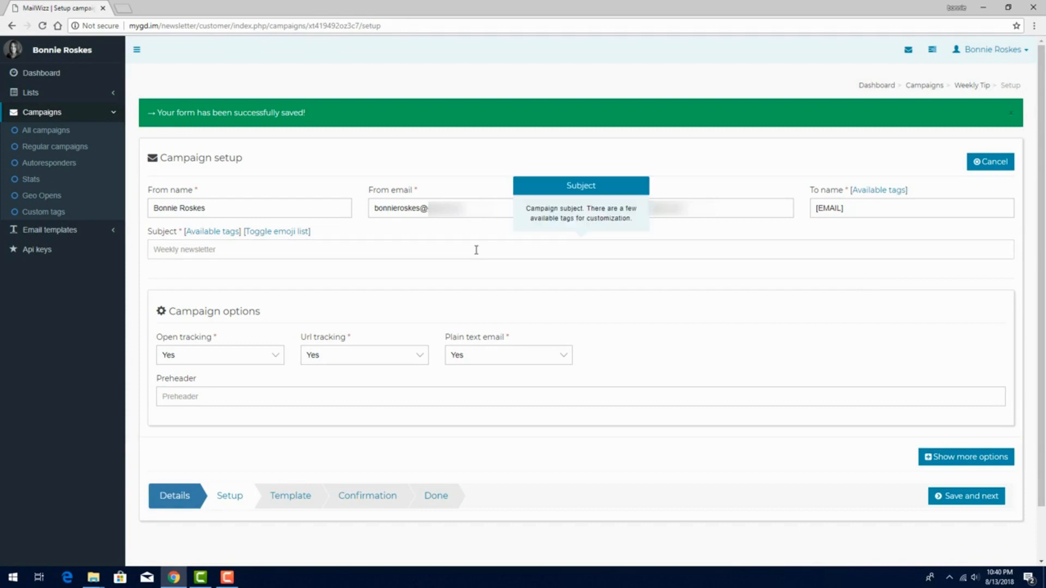
text(Tip of the week)
click(963, 497)
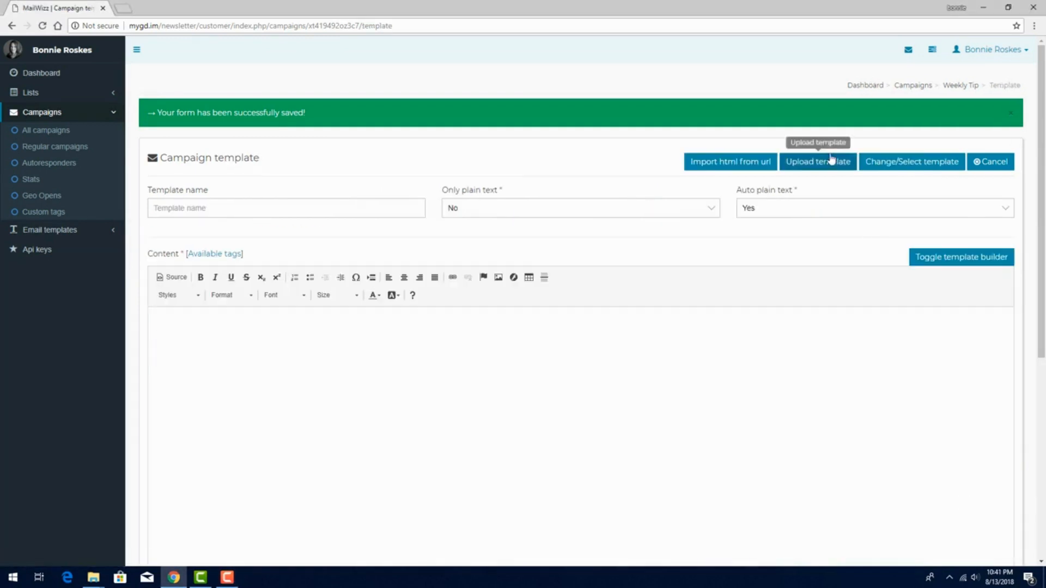
- Upload the mailwizz-template.zip archive as the campaign template and save to reach the confirmation stage
click(832, 159)
click(397, 166)
double_click(147, 79)
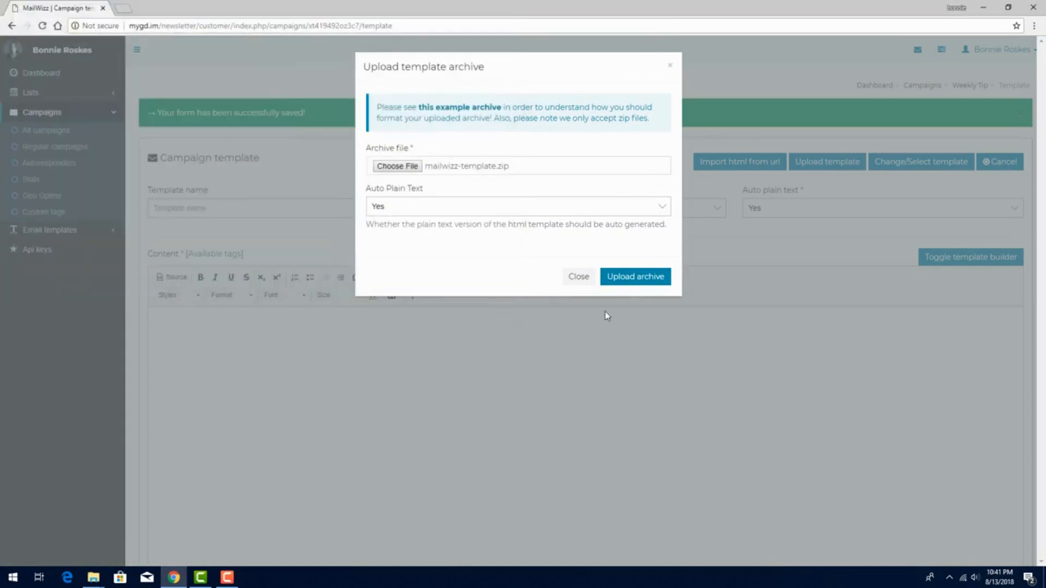
click(635, 276)
scroll(600, 327, down, 6)
click(967, 497)
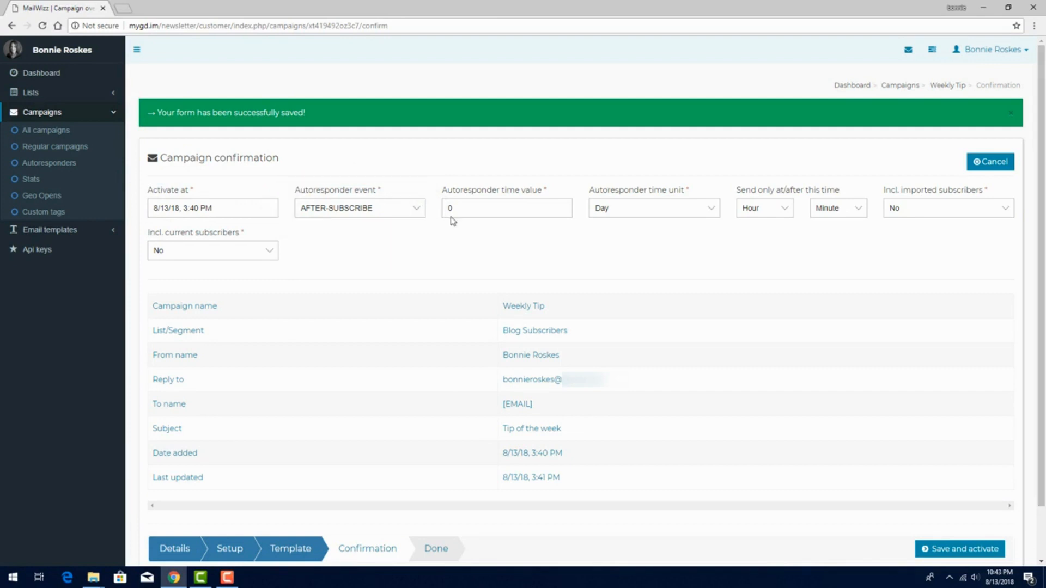
- Set the autoresponder event to AFTER-CAMPAIGN-OPEN and check which campaigns can be chosen as its trigger
click(415, 211)
click(387, 231)
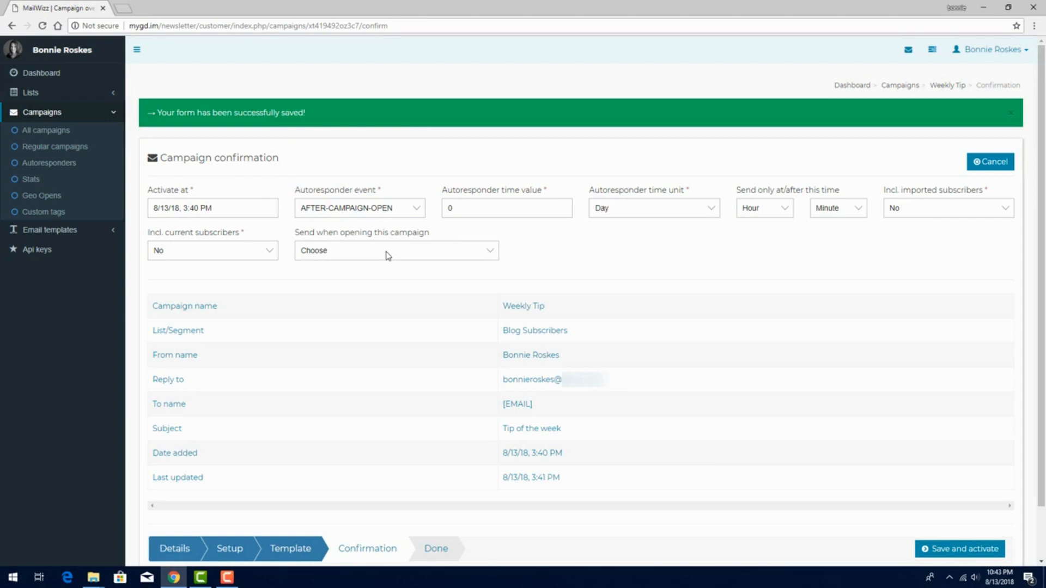
click(386, 255)
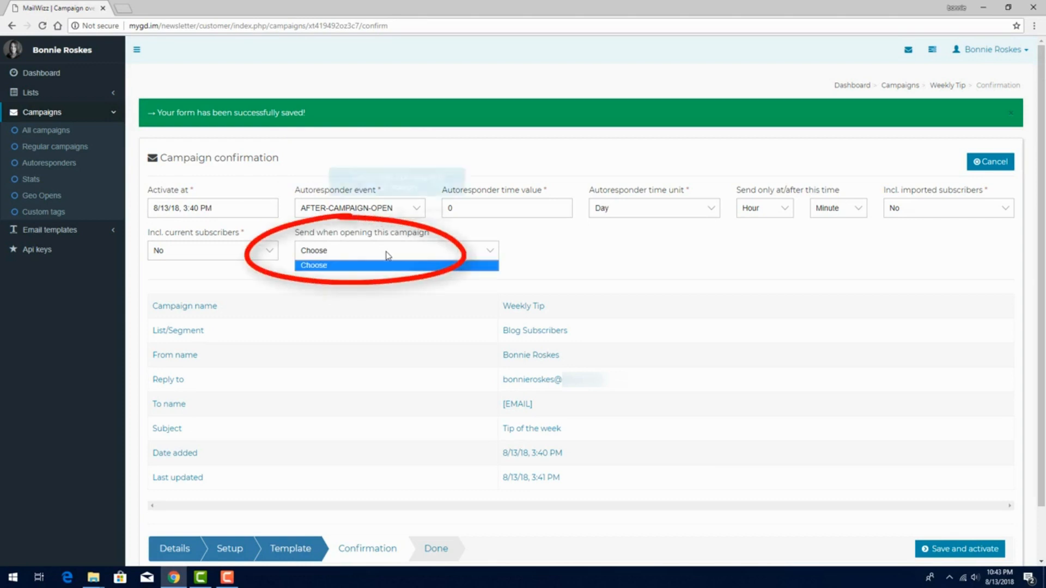
click(386, 254)
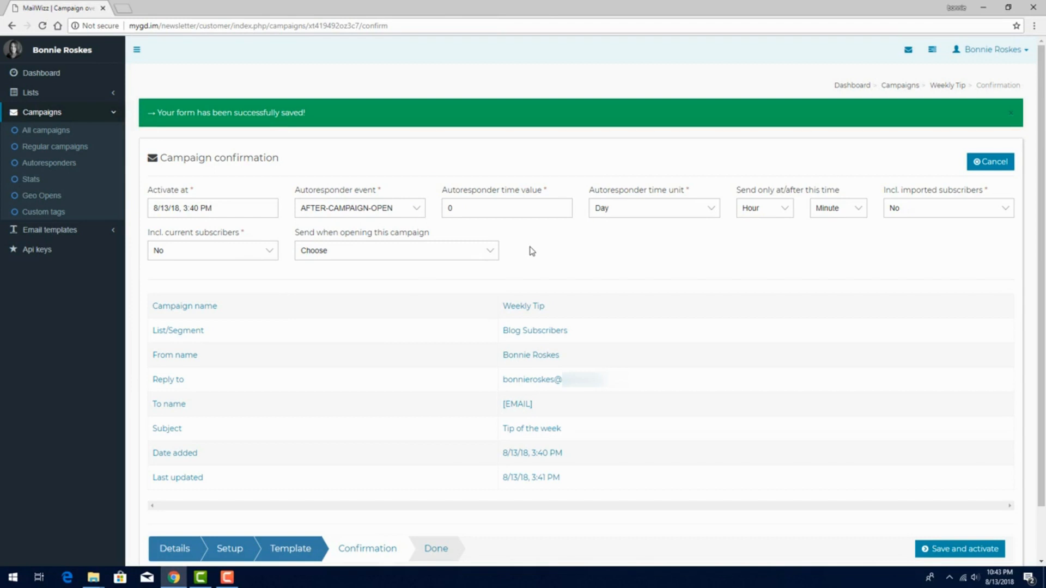
- Set the autoresponder delay to a time value of 1 with Week as the time unit
mouse_move(521, 208)
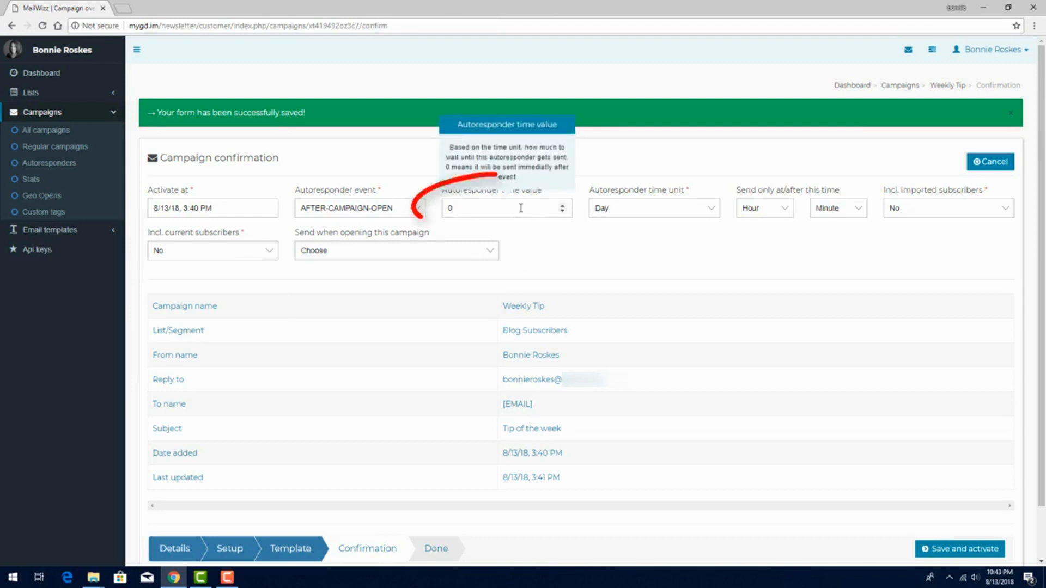
click(562, 206)
click(640, 210)
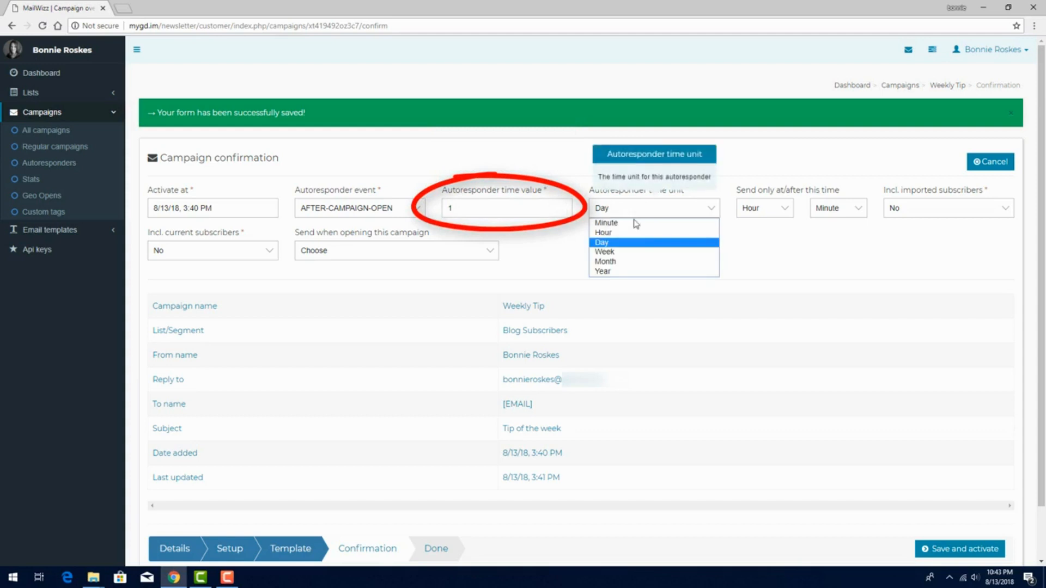
click(634, 252)
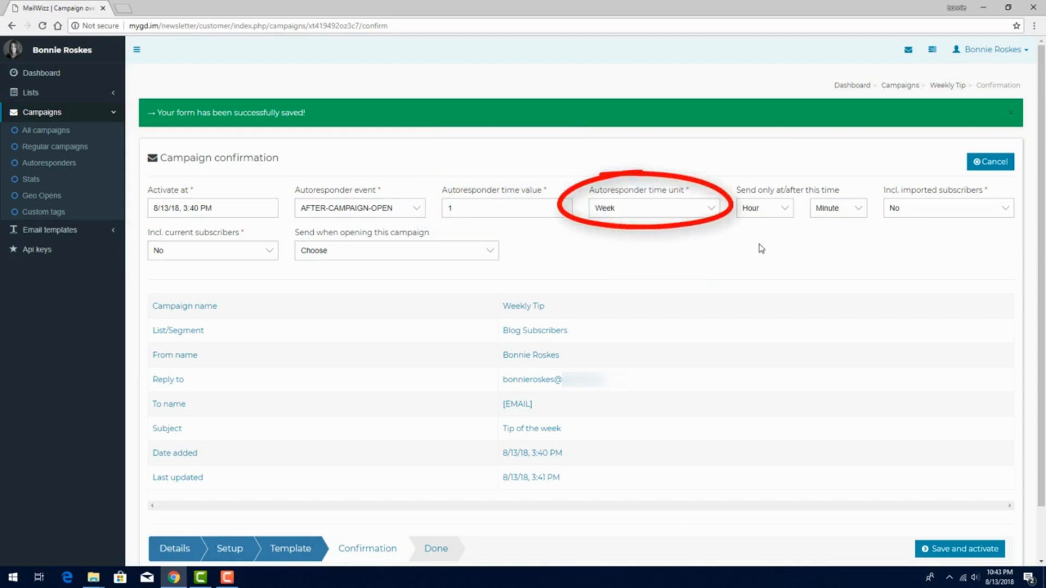